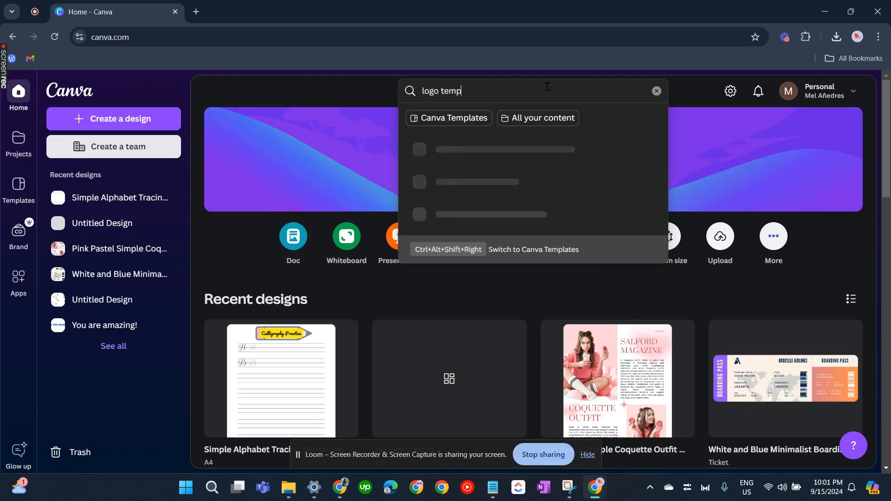
- Search for "logo template" and open the Black White Simple Manager Logo Template for customising
{"action": "type", "text": "e"}
{"action": "key", "text": "Return"}
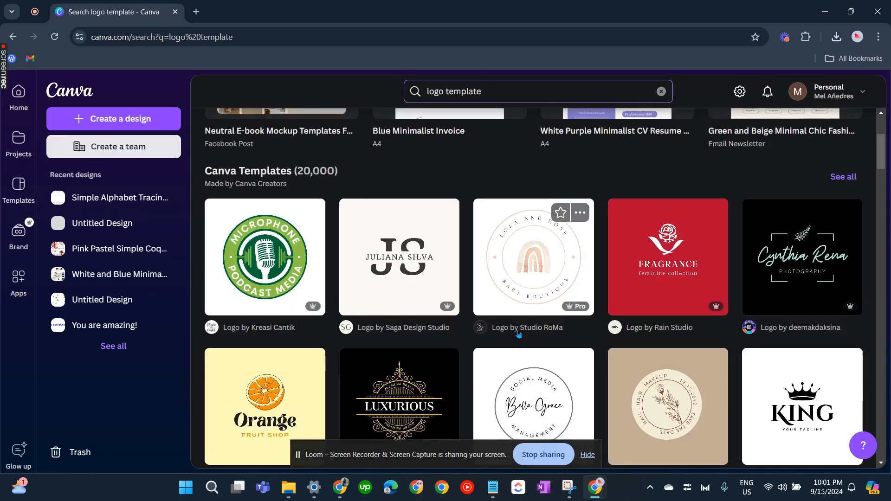
{"action": "scroll", "coordinate": [519, 333], "scroll_direction": "down", "scroll_amount": 1}
{"action": "scroll", "coordinate": [519, 332], "scroll_direction": "down", "scroll_amount": 1}
{"action": "scroll", "coordinate": [519, 333], "scroll_direction": "up", "scroll_amount": 2}
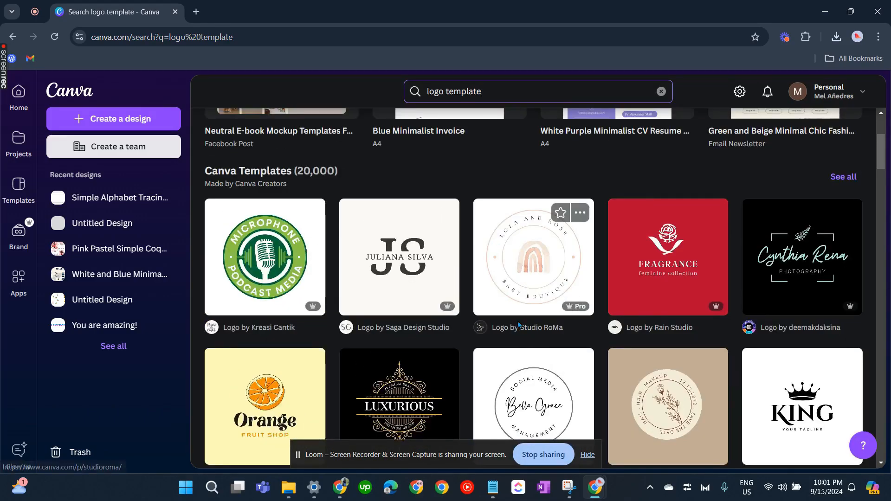
{"action": "scroll", "coordinate": [518, 325], "scroll_direction": "down", "scroll_amount": 2}
{"action": "scroll", "coordinate": [518, 325], "scroll_direction": "down", "scroll_amount": 3}
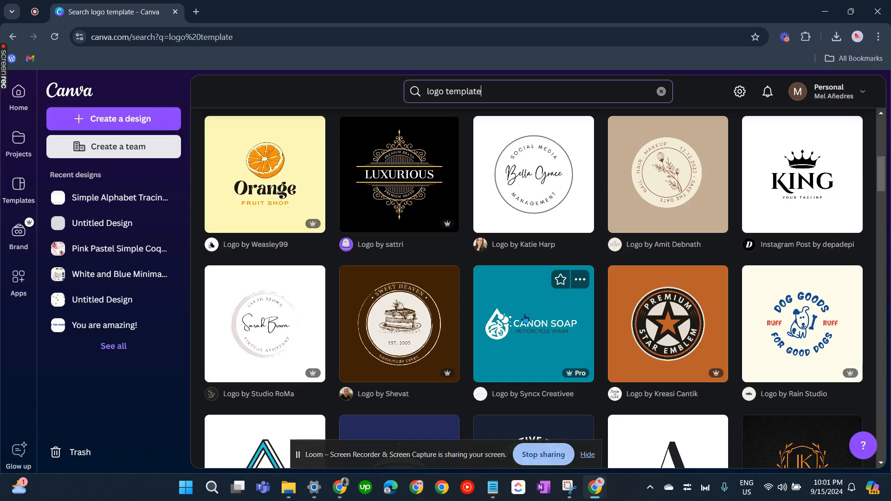
{"action": "scroll", "coordinate": [525, 318], "scroll_direction": "up", "scroll_amount": 3}
{"action": "left_click", "coordinate": [525, 313]}
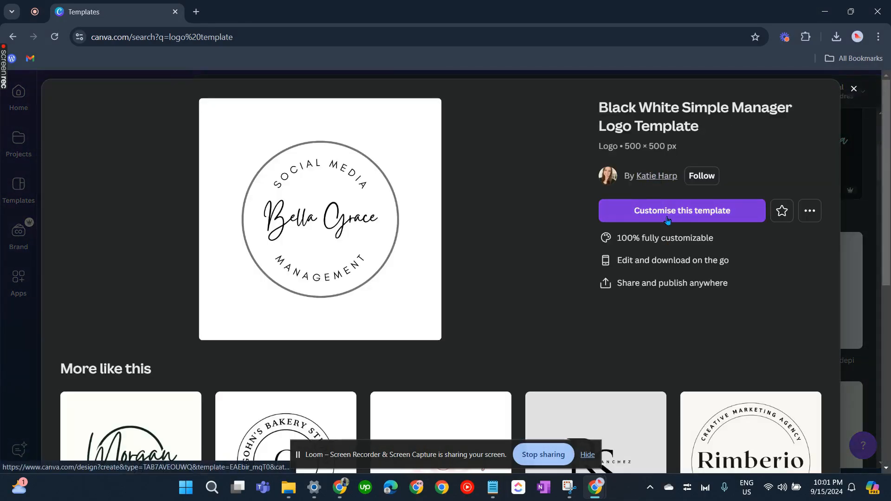
{"action": "left_click", "coordinate": [668, 220]}
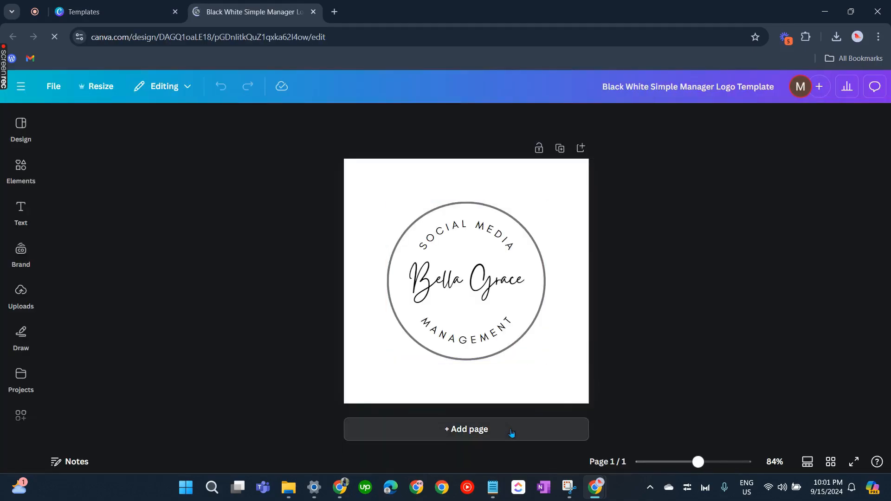
- Add a blank second page to the design and place a circle shape on it
{"action": "left_click", "coordinate": [512, 431]}
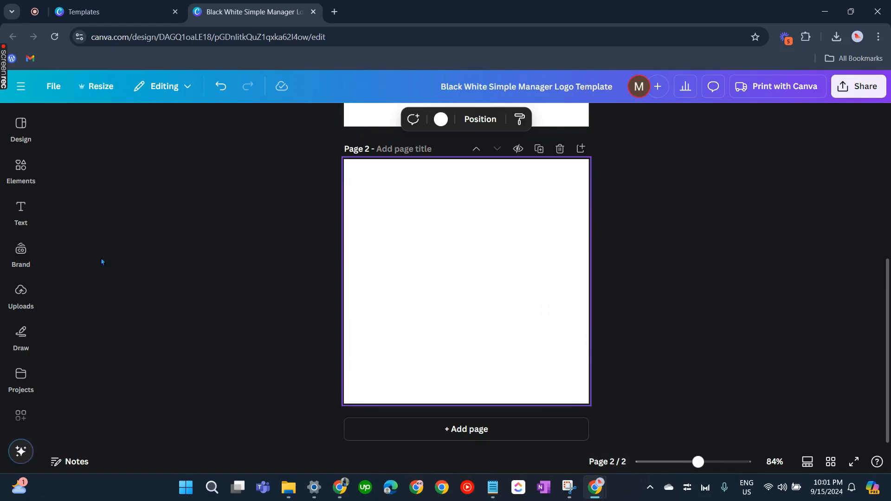
{"action": "left_click", "coordinate": [21, 169]}
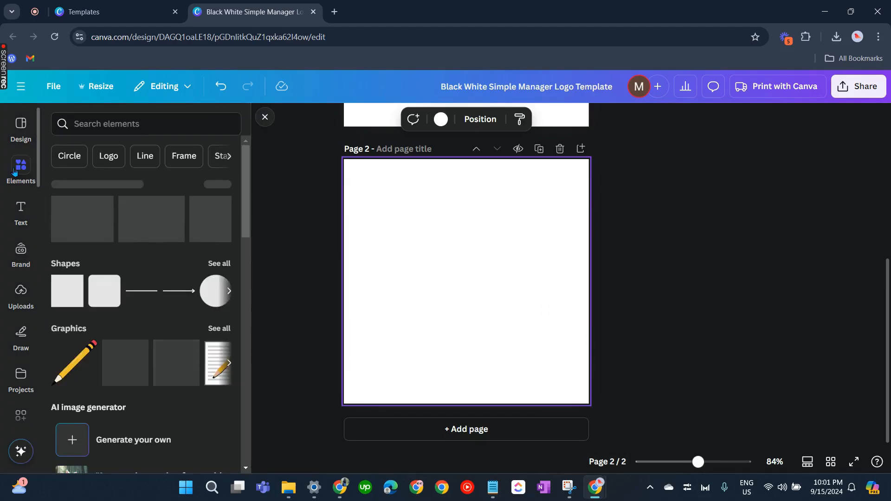
{"action": "left_click", "coordinate": [165, 125]}
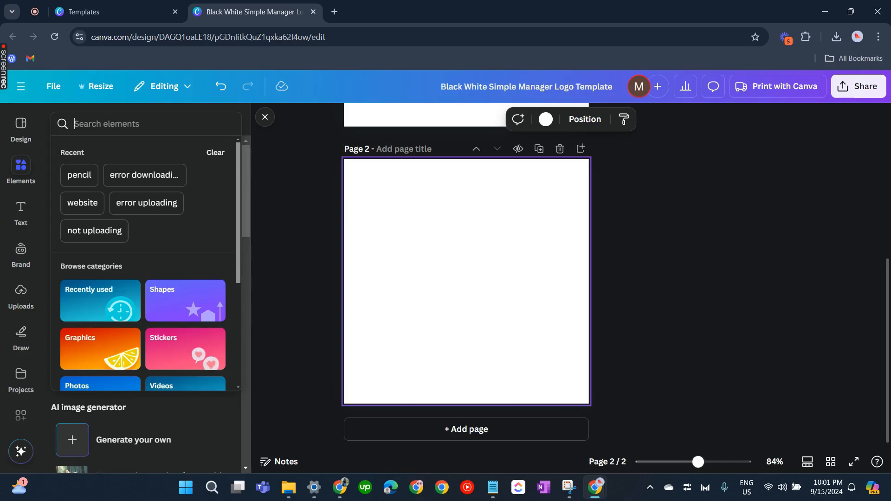
{"action": "left_click", "coordinate": [27, 174]}
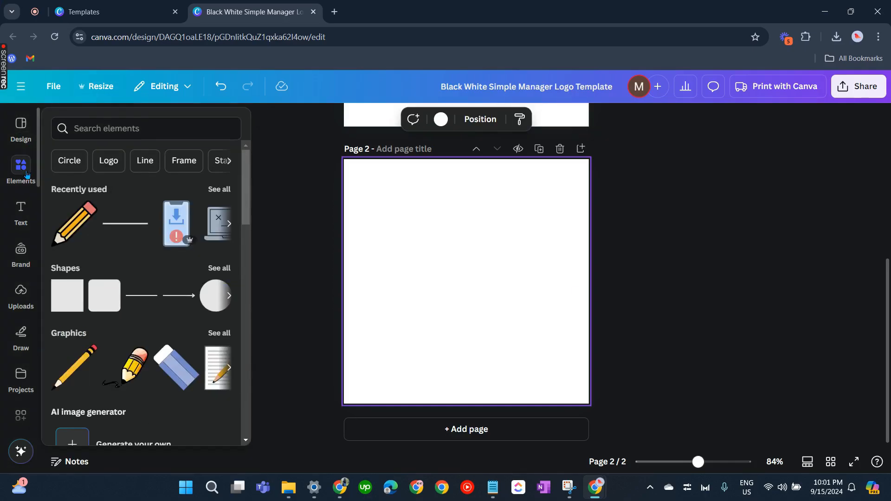
{"action": "left_click", "coordinate": [210, 303]}
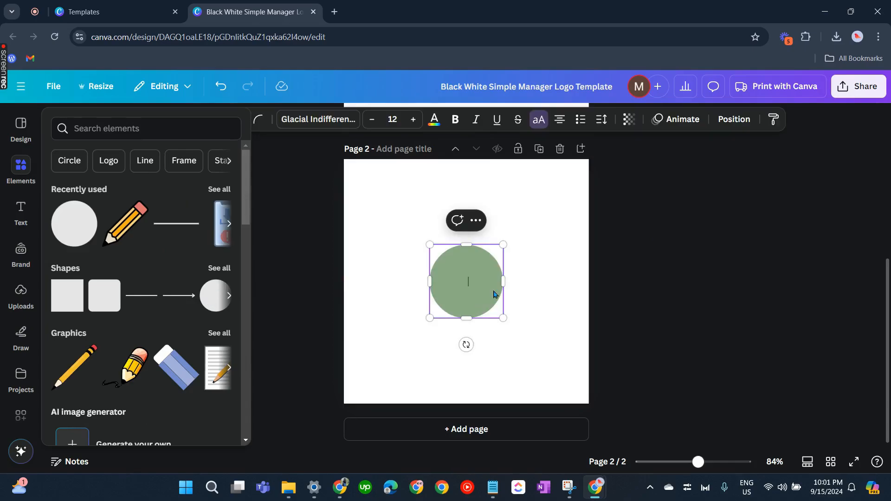
- Enlarge the circle to fill about two thirds of the page width and centre it on page 2
{"action": "left_click_drag", "start_coordinate": [495, 290], "coordinate": [565, 366]}
{"action": "left_click_drag", "start_coordinate": [535, 290], "coordinate": [518, 285]}
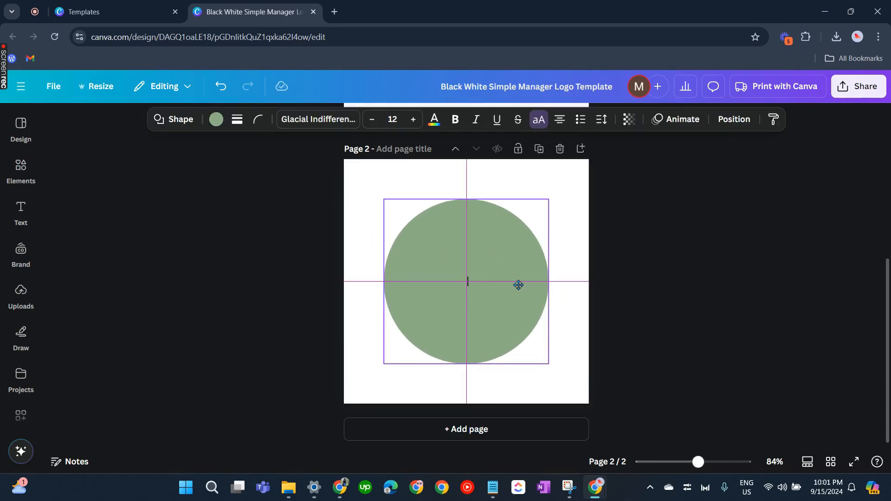
{"action": "left_click", "coordinate": [693, 316]}
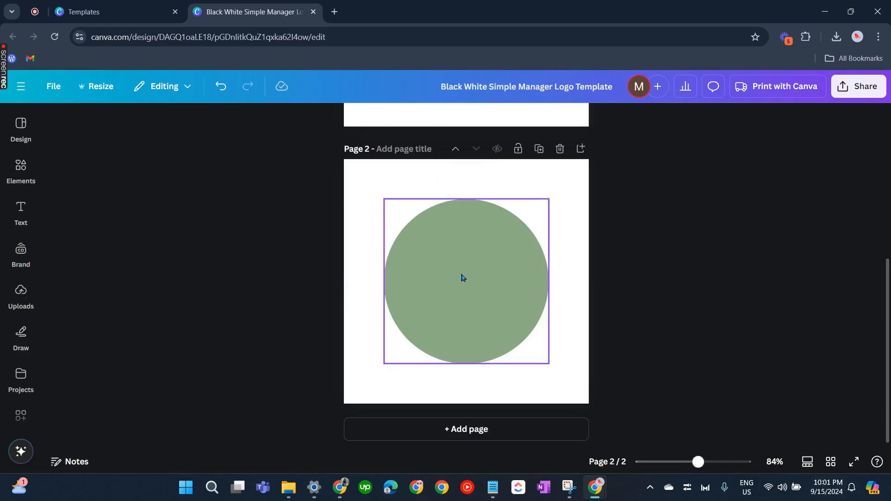
- Add a text box over the circle reading "BREAD & BACON"
{"action": "left_click", "coordinate": [21, 212]}
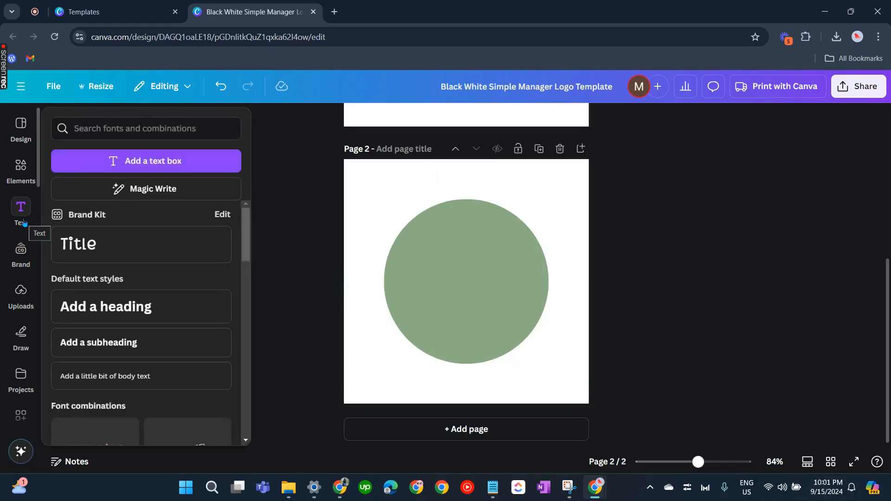
{"action": "left_click", "coordinate": [153, 161]}
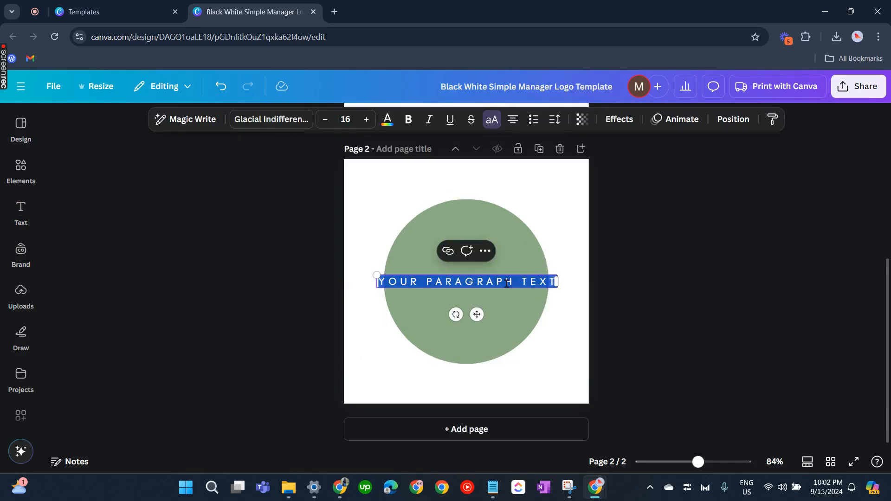
{"action": "type", "text": "B"}
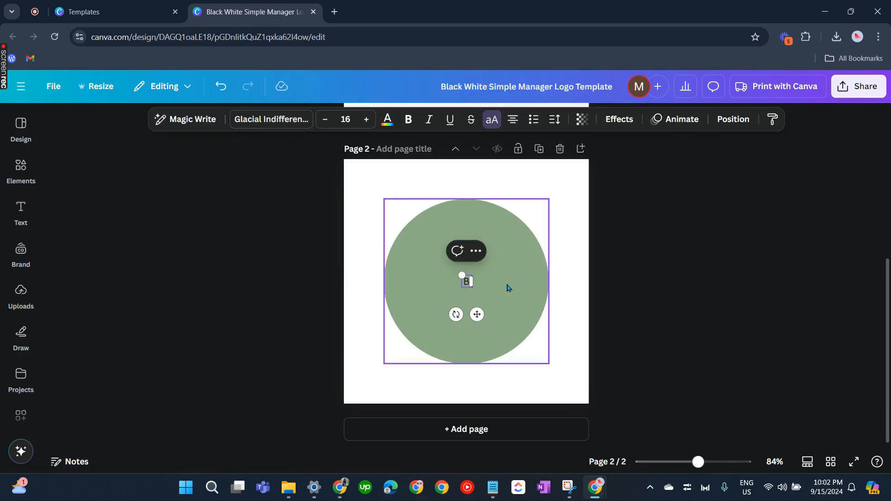
{"action": "type", "text": "READ AN"}
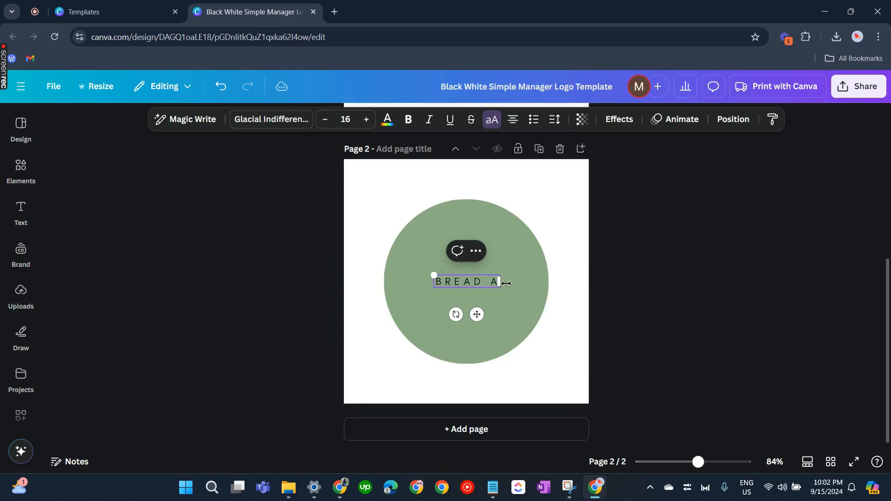
{"action": "key", "text": "BackSpace"}
{"action": "key", "text": "BackSpace"}
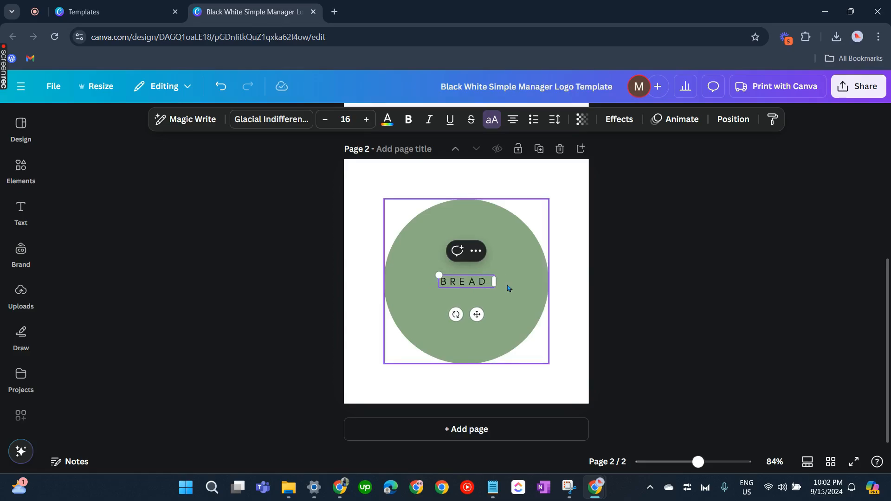
{"action": "type", "text": "& B"}
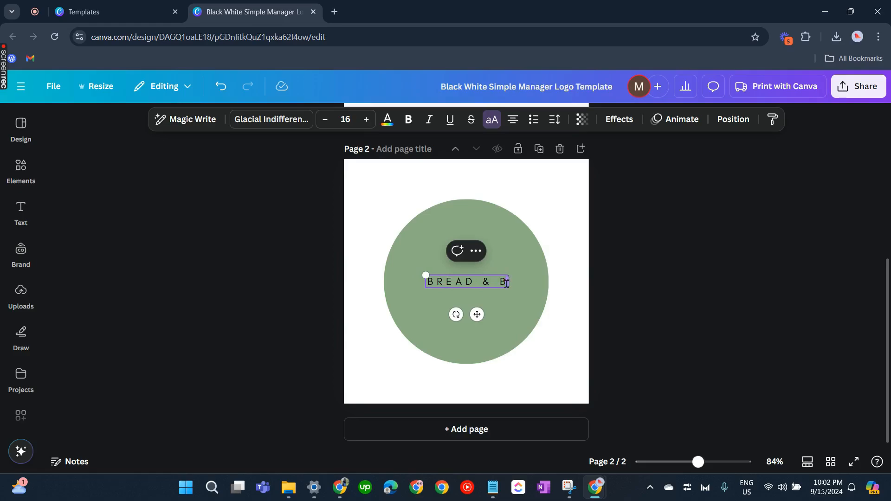
{"action": "type", "text": "ACON"}
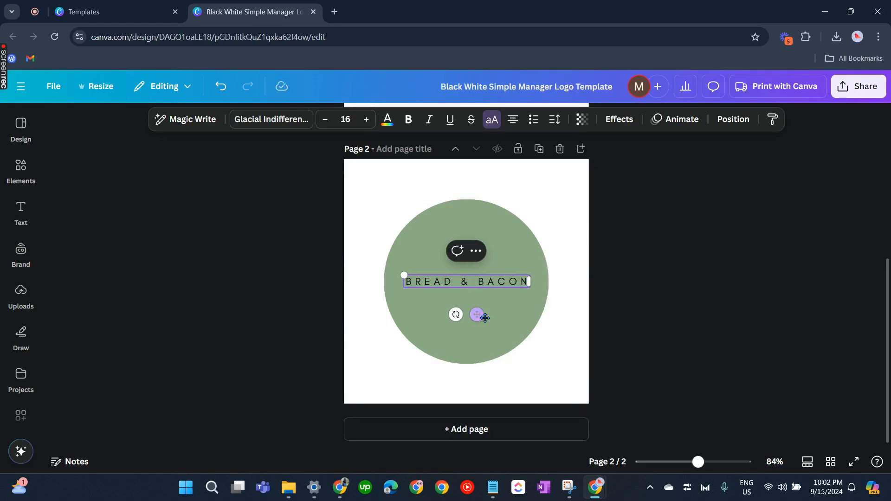
- Enlarge the "BREAD & BACON" text to a font size of about 22.4 and centre it across the circle's upper part
{"action": "left_click_drag", "start_coordinate": [477, 314], "coordinate": [477, 299]}
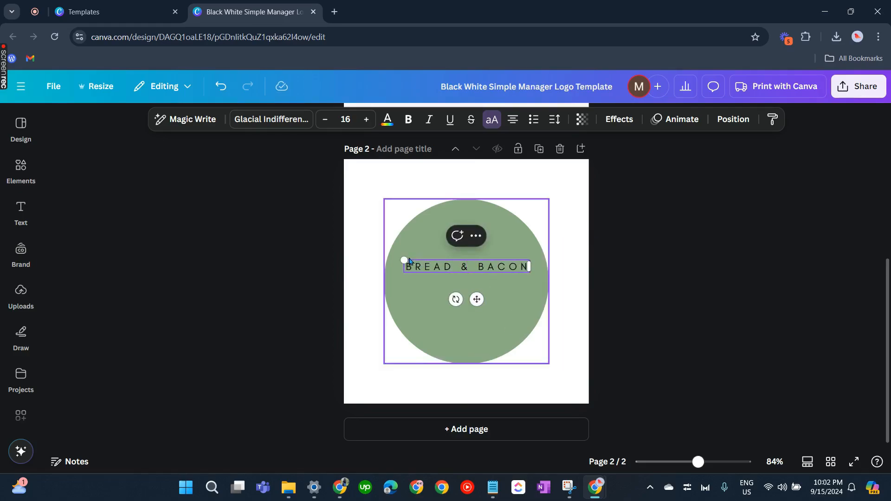
{"action": "left_click_drag", "start_coordinate": [403, 261], "coordinate": [374, 218]}
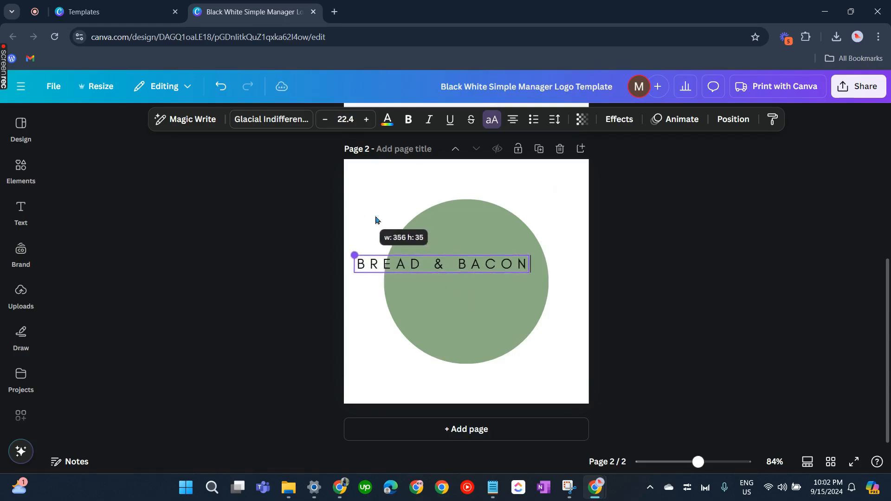
{"action": "left_click_drag", "start_coordinate": [453, 299], "coordinate": [474, 278]}
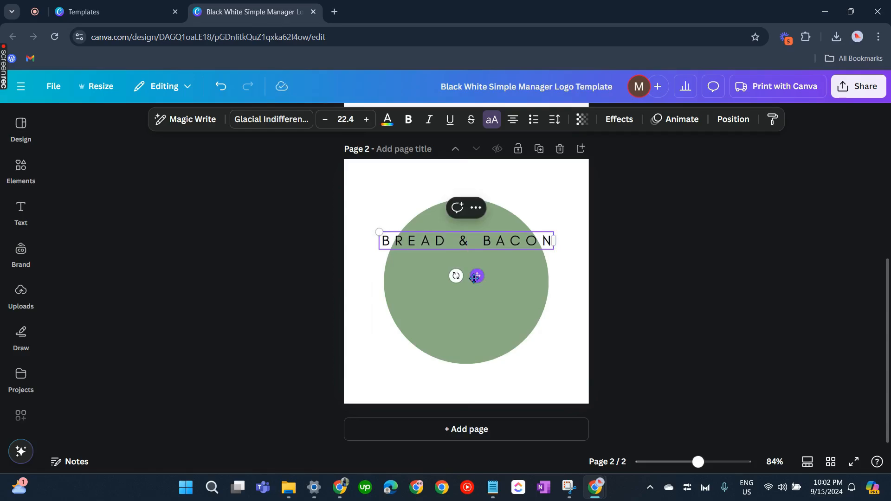
- Apply the Curve shape effect to the "BREAD & BACON" text and move it up along the circle's top edge
{"action": "left_click", "coordinate": [619, 120]}
{"action": "scroll", "coordinate": [157, 420], "scroll_direction": "down", "scroll_amount": 3}
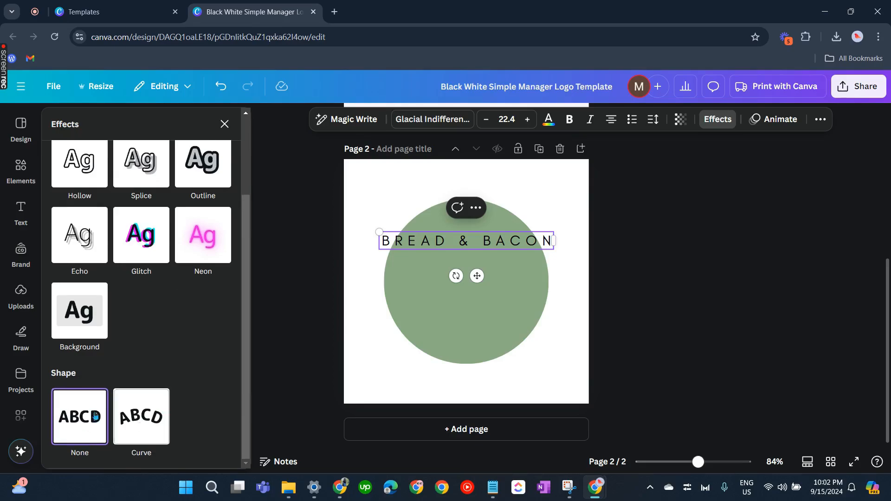
{"action": "left_click", "coordinate": [147, 426]}
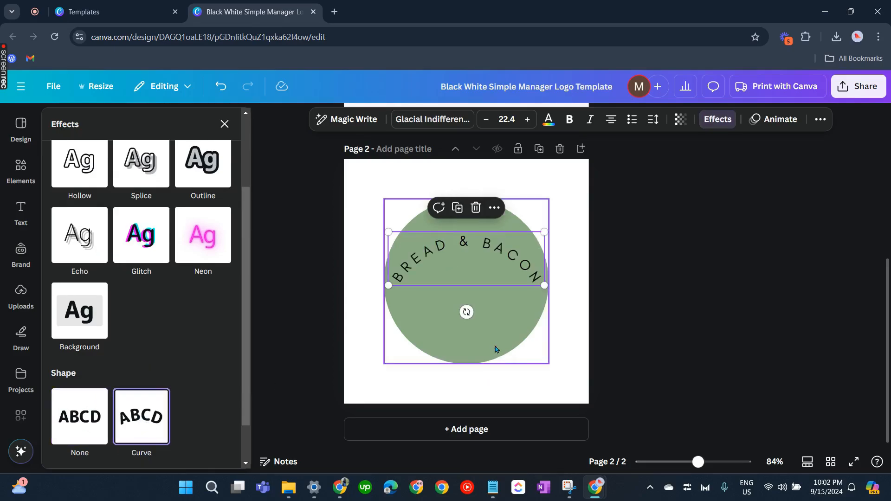
{"action": "left_click_drag", "start_coordinate": [502, 265], "coordinate": [499, 236]}
{"action": "left_click", "coordinate": [673, 273]}
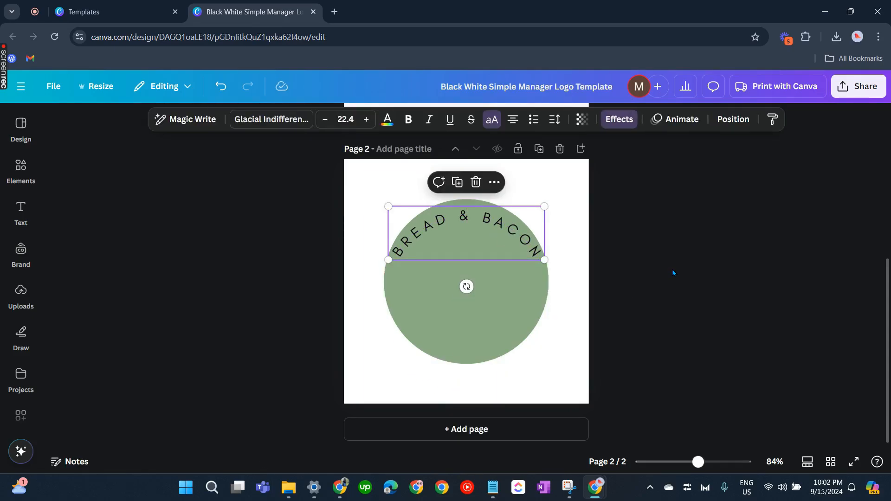
- Set the curve amount of the "BREAD & BACON" text to 57 so it follows the circle more closely
{"action": "left_click", "coordinate": [179, 258]}
{"action": "left_click", "coordinate": [483, 241]}
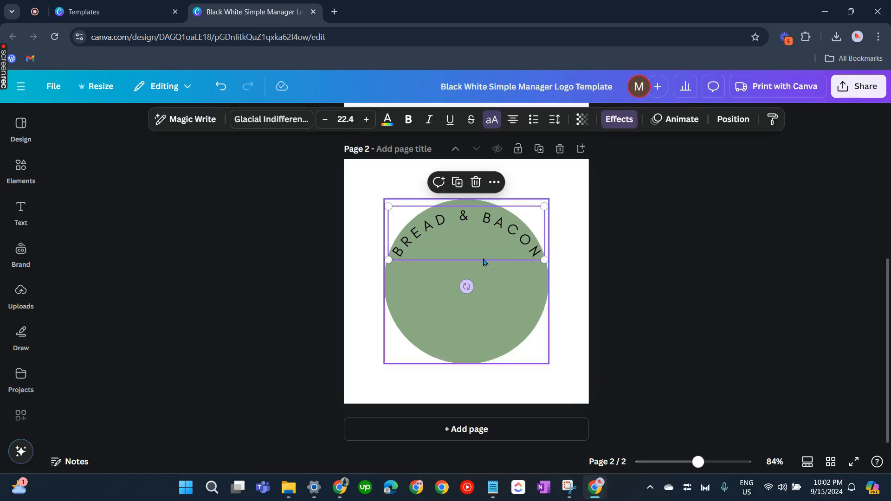
{"action": "left_click", "coordinate": [489, 243]}
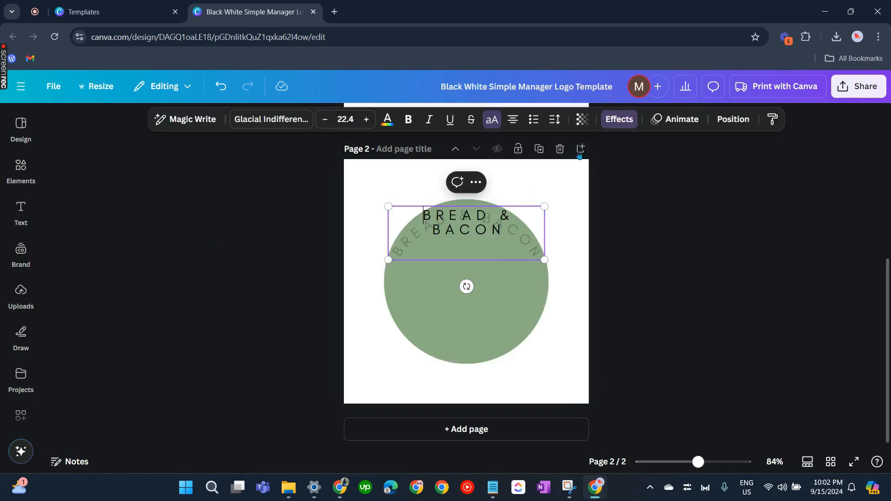
{"action": "left_click", "coordinate": [619, 119]}
{"action": "scroll", "coordinate": [116, 418], "scroll_direction": "down", "scroll_amount": 5}
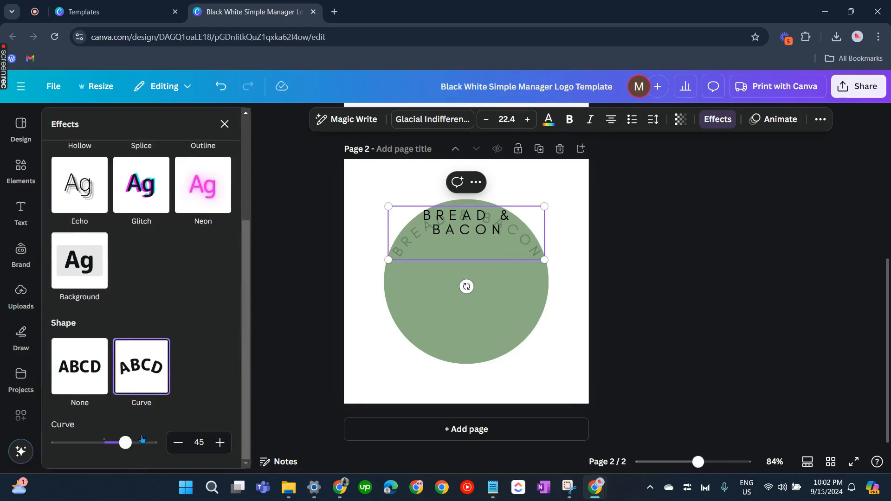
{"action": "mouse_move", "coordinate": [131, 440]}
{"action": "left_mouse_down"}
{"action": "mouse_move", "coordinate": [123, 442]}
{"action": "mouse_move", "coordinate": [148, 436]}
{"action": "mouse_move", "coordinate": [114, 439]}
{"action": "mouse_move", "coordinate": [132, 426]}
{"action": "left_mouse_up"}
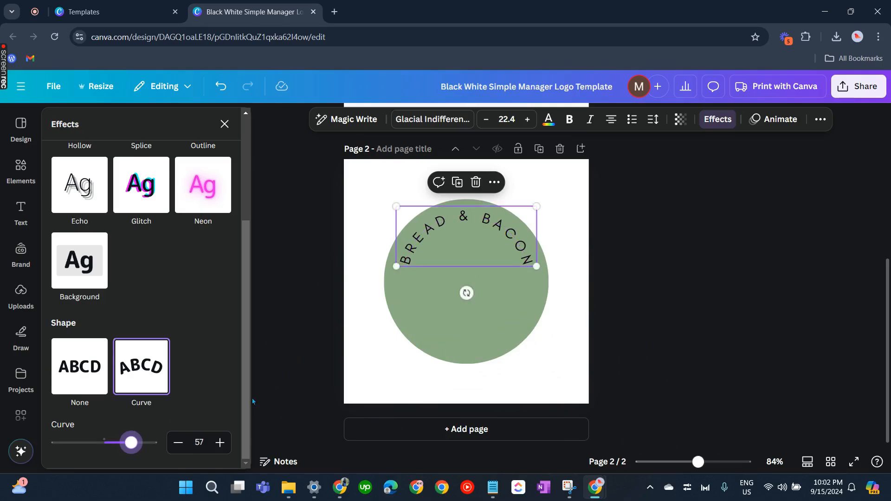
{"action": "left_click", "coordinate": [579, 336]}
{"action": "left_click", "coordinate": [611, 286]}
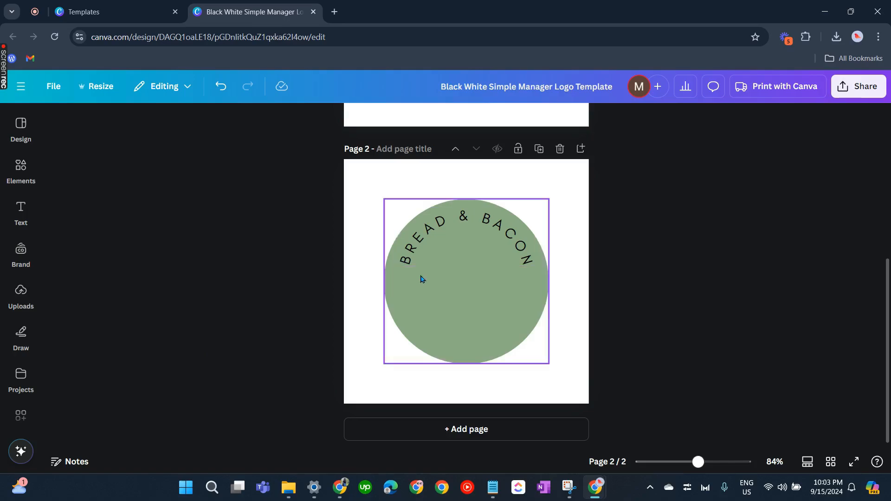
- Search the elements library for the letter "B"
{"action": "left_click", "coordinate": [21, 210]}
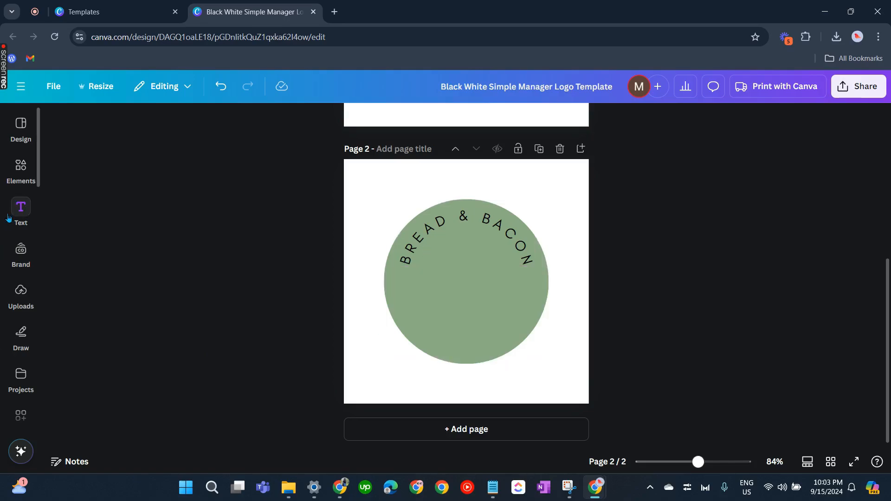
{"action": "left_click", "coordinate": [21, 167]}
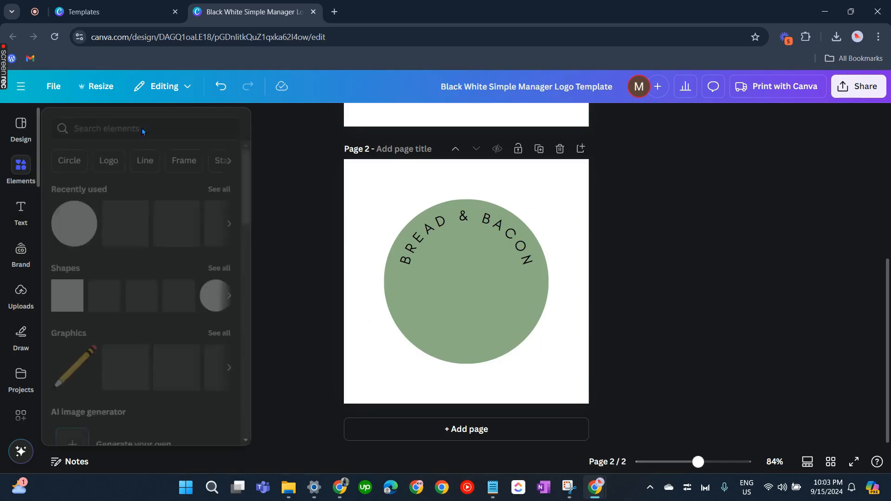
{"action": "left_click", "coordinate": [141, 125]}
{"action": "type", "text": "B"}
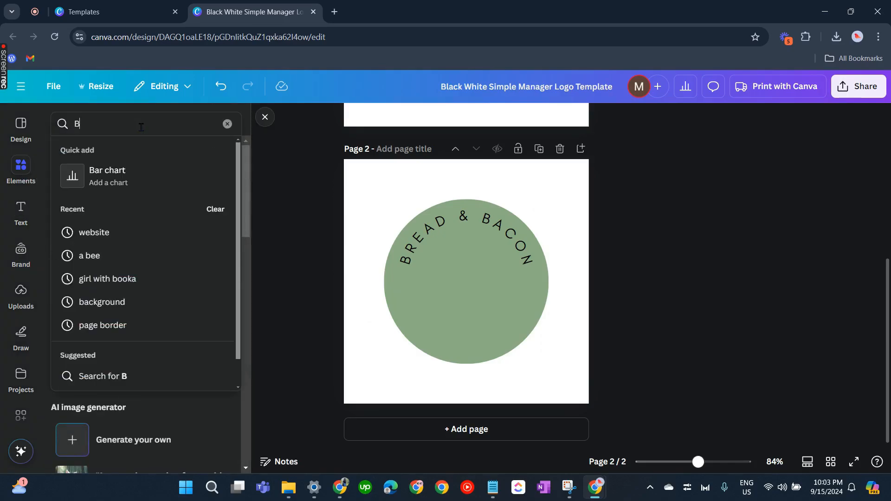
{"action": "type", "text": "and"}
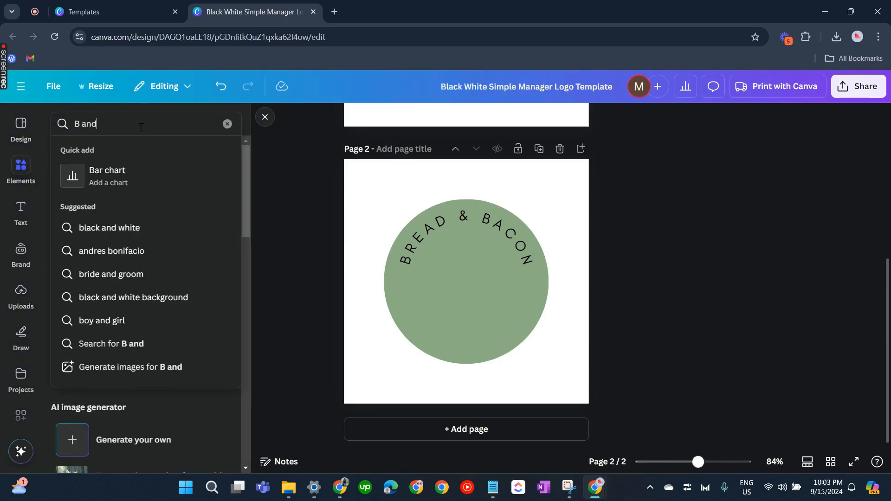
{"action": "key", "text": "BackSpace"}
{"action": "key", "text": "BackSpace"}
{"action": "key", "text": "BackSpace"}
{"action": "key", "text": "Return"}
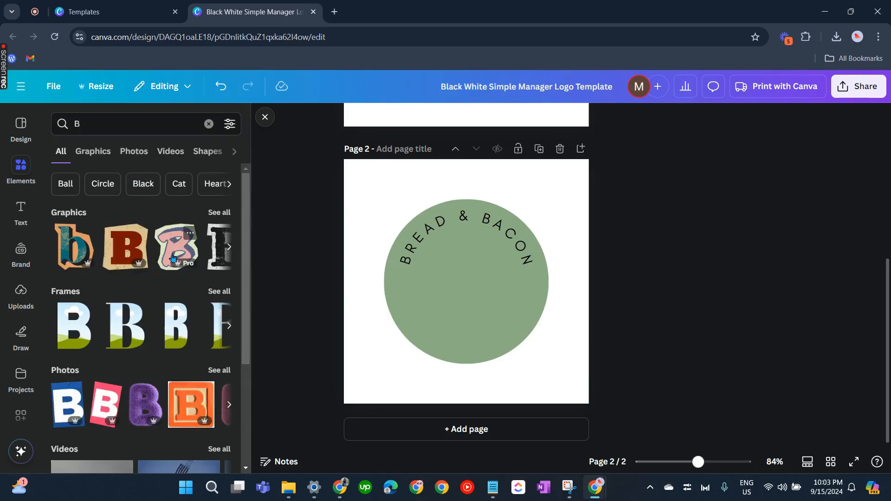
- Insert the high-contrast serif letter "B" frame, shrink it and place it in the circle's left half below the curved text
{"action": "left_click", "coordinate": [220, 212]}
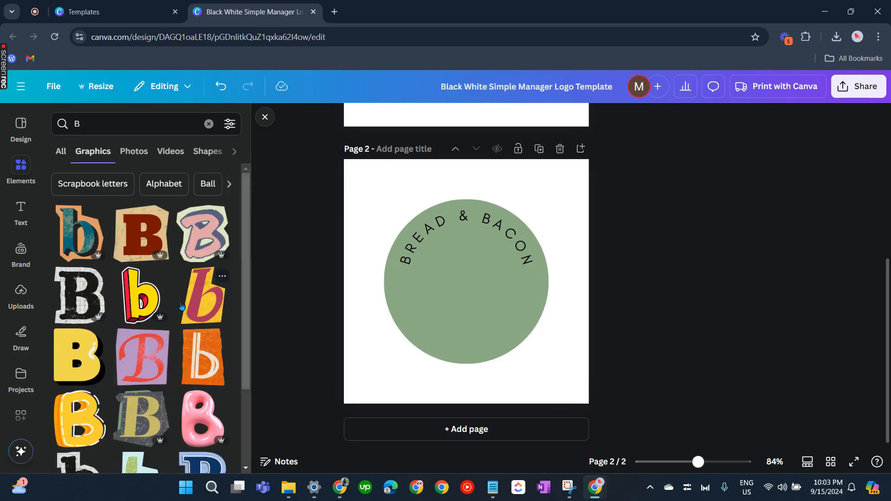
{"action": "scroll", "coordinate": [182, 305], "scroll_direction": "down", "scroll_amount": 3}
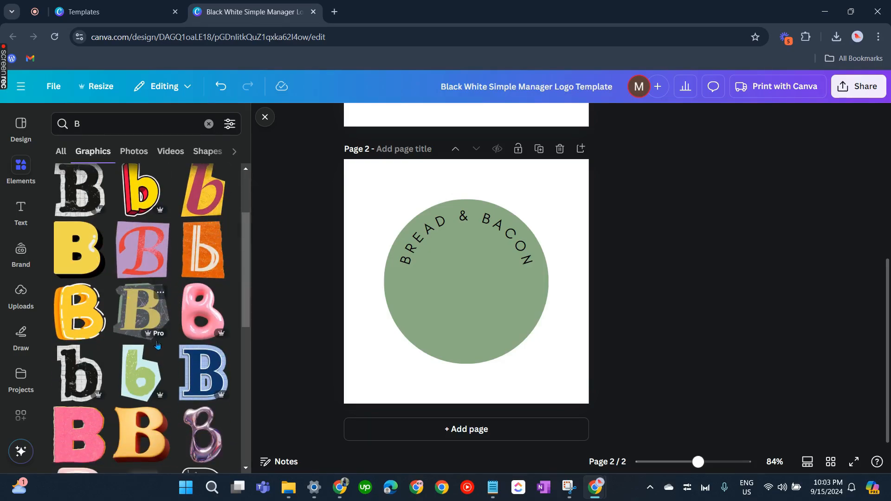
{"action": "scroll", "coordinate": [158, 345], "scroll_direction": "down", "scroll_amount": 5}
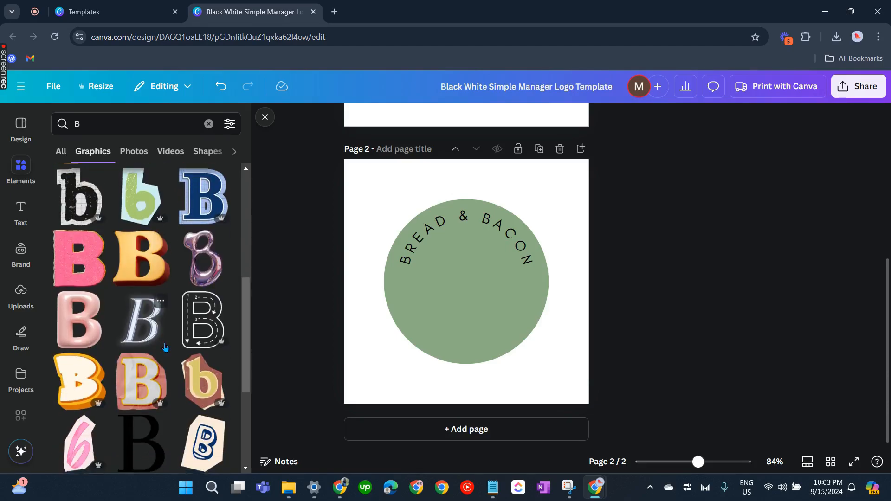
{"action": "scroll", "coordinate": [165, 346], "scroll_direction": "down", "scroll_amount": 8}
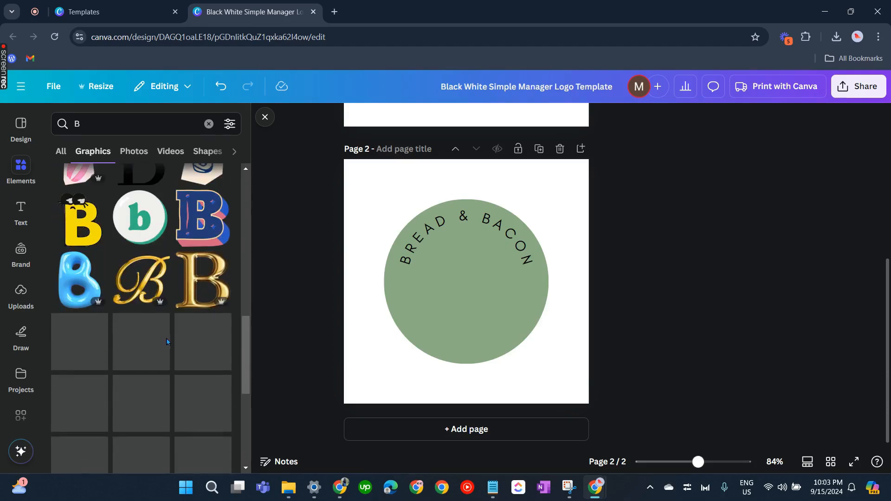
{"action": "left_click", "coordinate": [60, 151]}
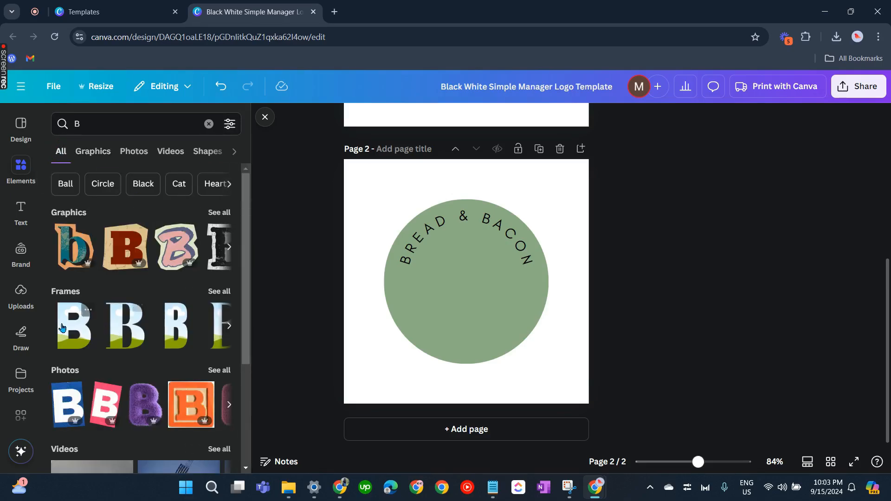
{"action": "left_click", "coordinate": [125, 343]}
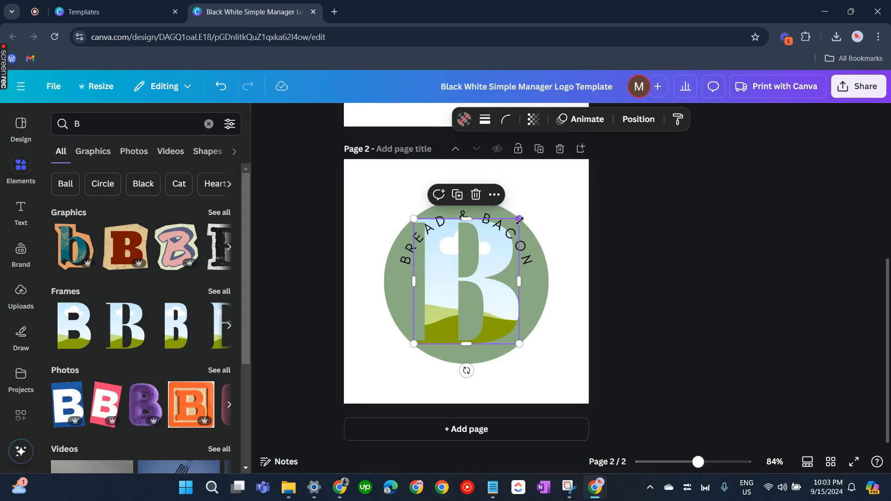
{"action": "left_click_drag", "start_coordinate": [519, 219], "coordinate": [445, 277]}
{"action": "left_click", "coordinate": [410, 307]}
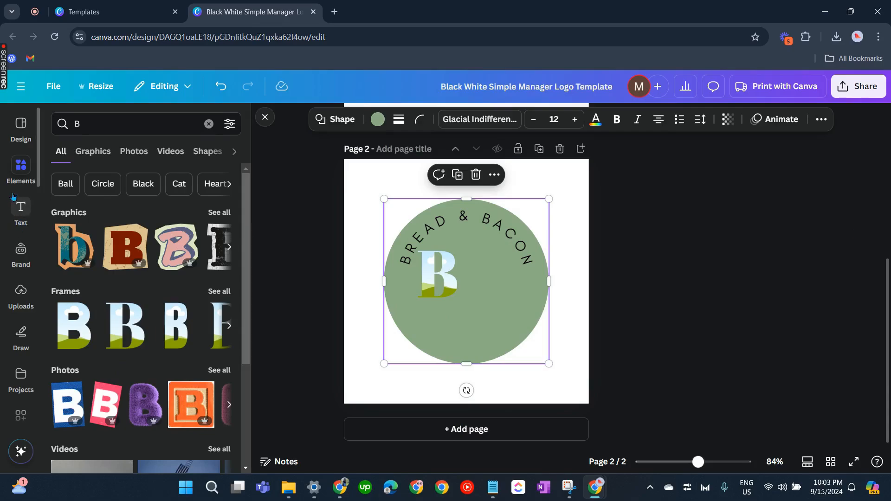
- Fill the "B" frame with the ocean wave image from the uploads
{"action": "left_click", "coordinate": [21, 294]}
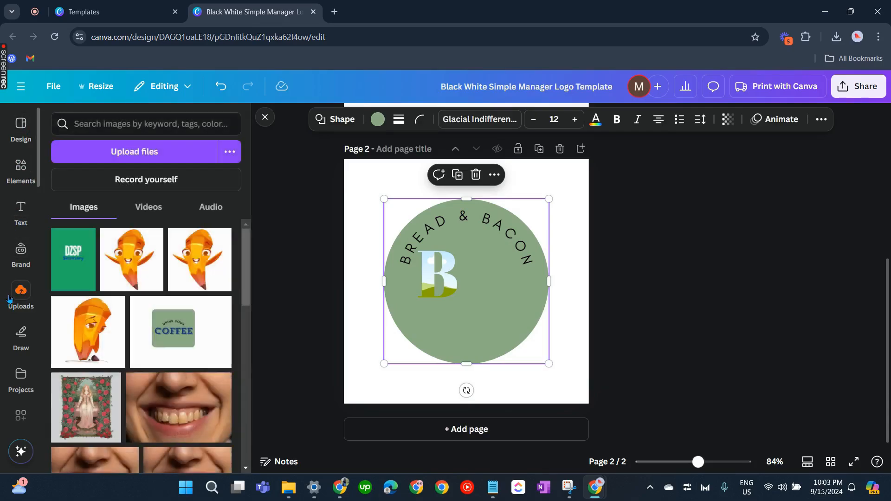
{"action": "scroll", "coordinate": [114, 378], "scroll_direction": "down", "scroll_amount": 2}
{"action": "scroll", "coordinate": [113, 378], "scroll_direction": "down", "scroll_amount": 5}
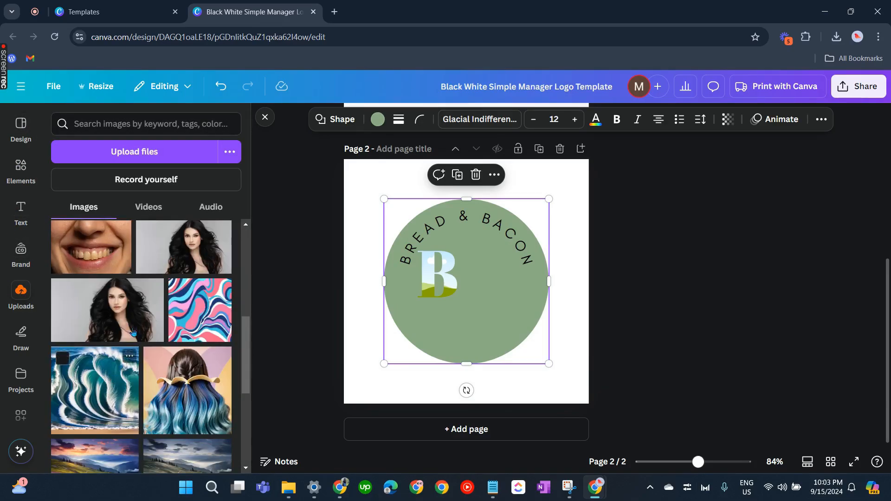
{"action": "scroll", "coordinate": [181, 377], "scroll_direction": "down", "scroll_amount": 1}
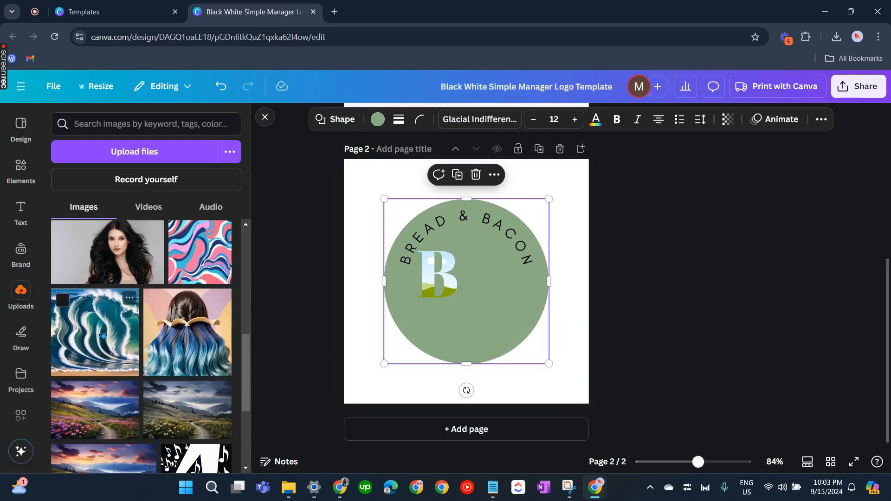
{"action": "left_click_drag", "start_coordinate": [102, 334], "coordinate": [439, 275]}
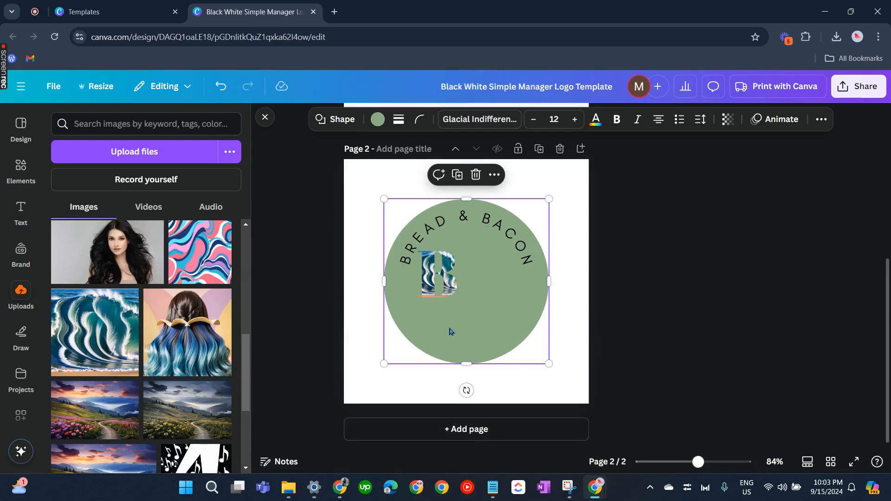
- Try the colourful flower meadow image and the black-and-white music note image in the "B" frame
{"action": "scroll", "coordinate": [61, 381], "scroll_direction": "down", "scroll_amount": 2}
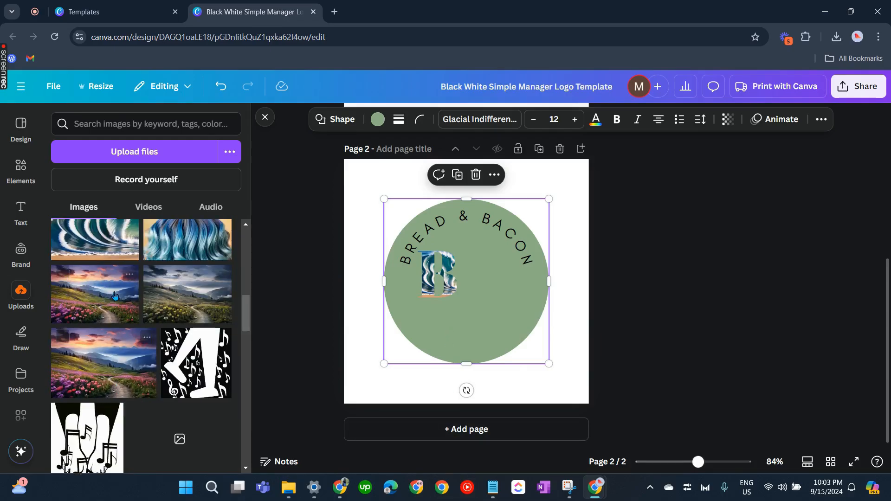
{"action": "left_click_drag", "start_coordinate": [93, 295], "coordinate": [425, 285]}
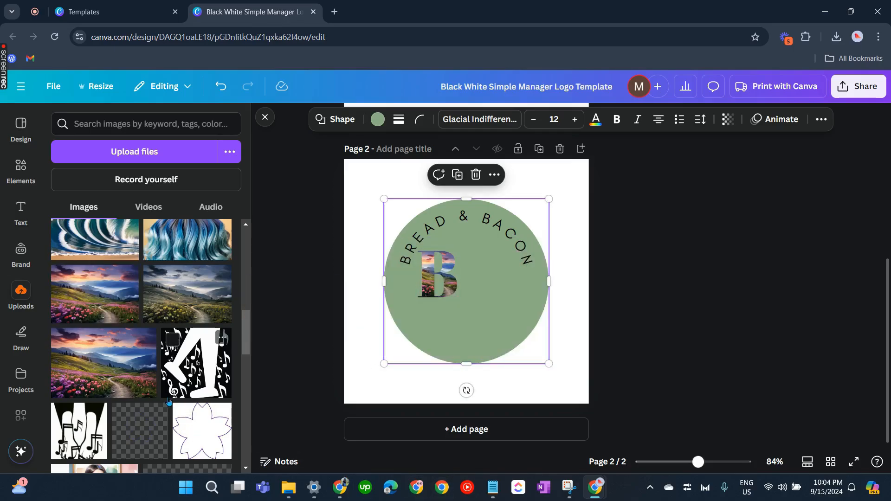
{"action": "left_click_drag", "start_coordinate": [195, 374], "coordinate": [469, 304]}
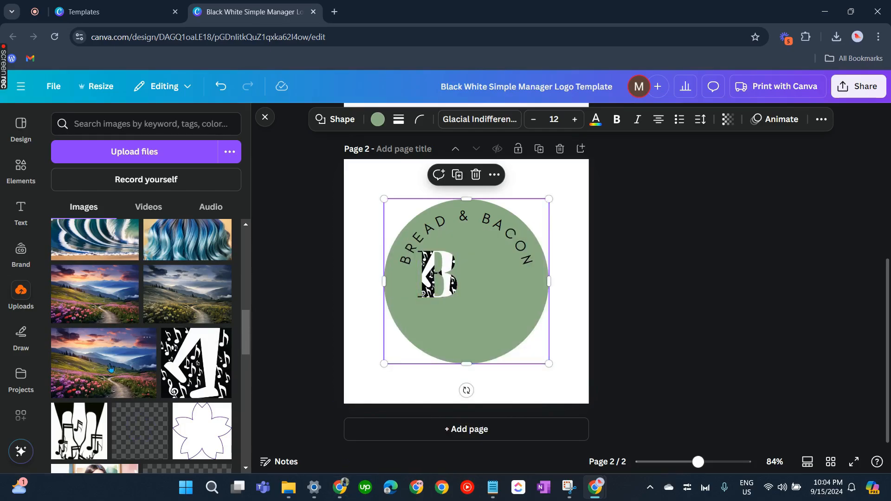
- Replace the image in the "B" frame with the uploaded photo of mountains at sunset
{"action": "scroll", "coordinate": [110, 367], "scroll_direction": "down", "scroll_amount": 3}
{"action": "scroll", "coordinate": [116, 381], "scroll_direction": "down", "scroll_amount": 5}
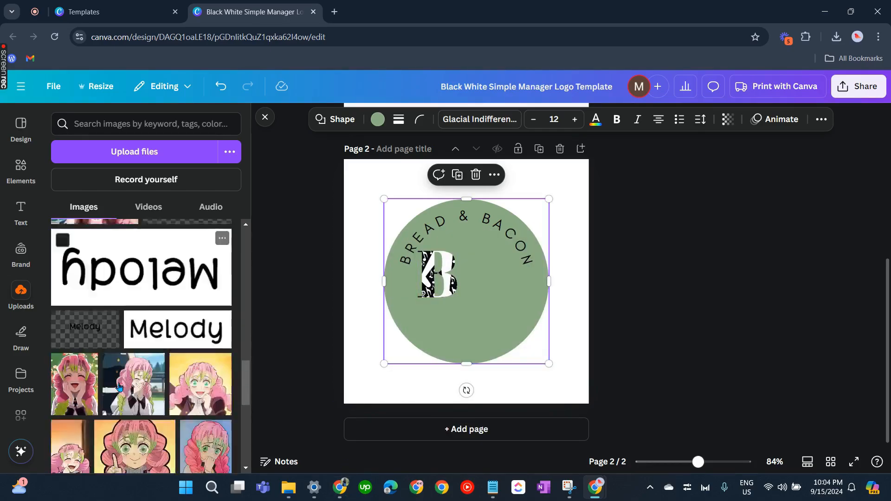
{"action": "scroll", "coordinate": [119, 387], "scroll_direction": "down", "scroll_amount": 3}
{"action": "scroll", "coordinate": [200, 376], "scroll_direction": "down", "scroll_amount": 5}
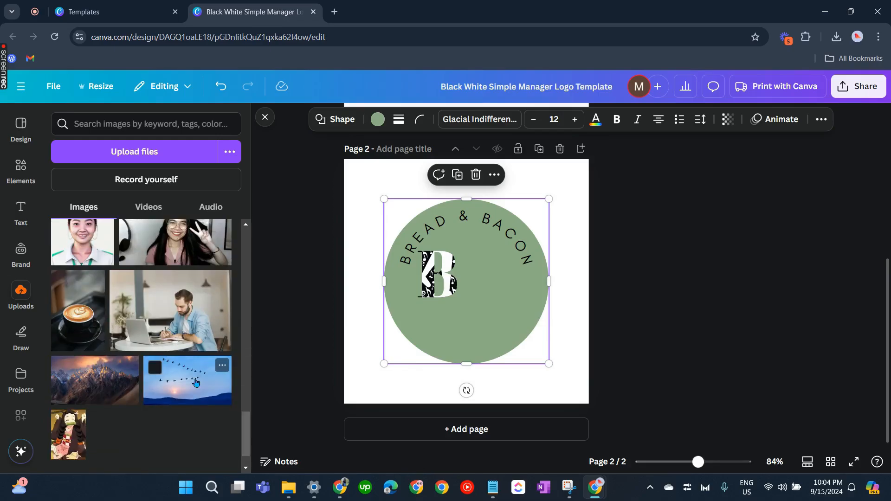
{"action": "scroll", "coordinate": [195, 383], "scroll_direction": "down", "scroll_amount": 2}
{"action": "left_click_drag", "start_coordinate": [62, 326], "coordinate": [432, 272]}
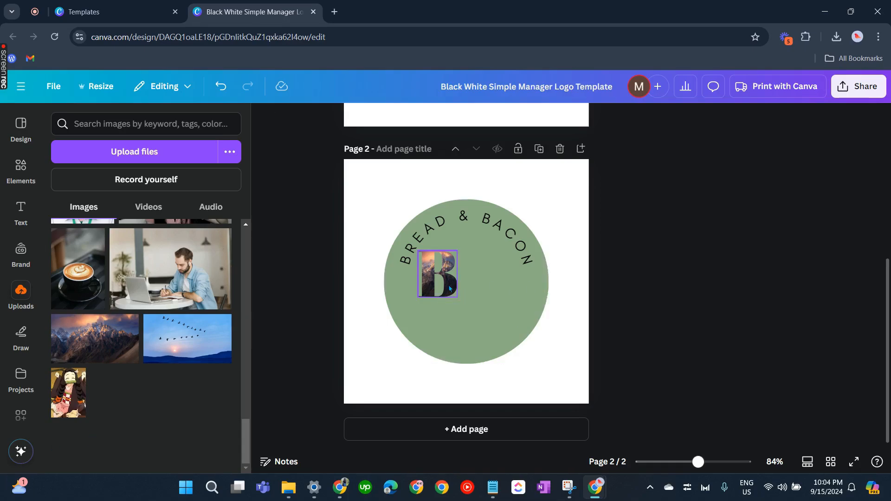
- Insert the bold slab-style "B" frame, shrink it and place it beside the first "B" in the circle's right half
{"action": "left_click", "coordinate": [21, 169]}
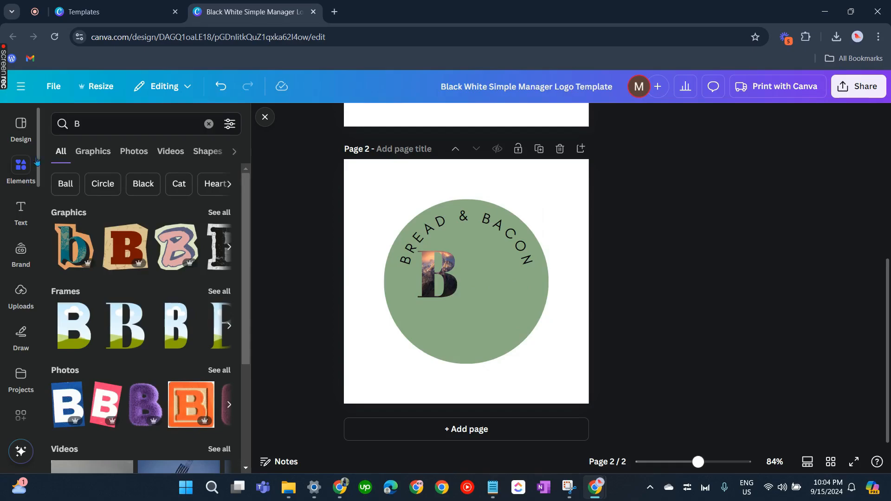
{"action": "left_click", "coordinate": [228, 326]}
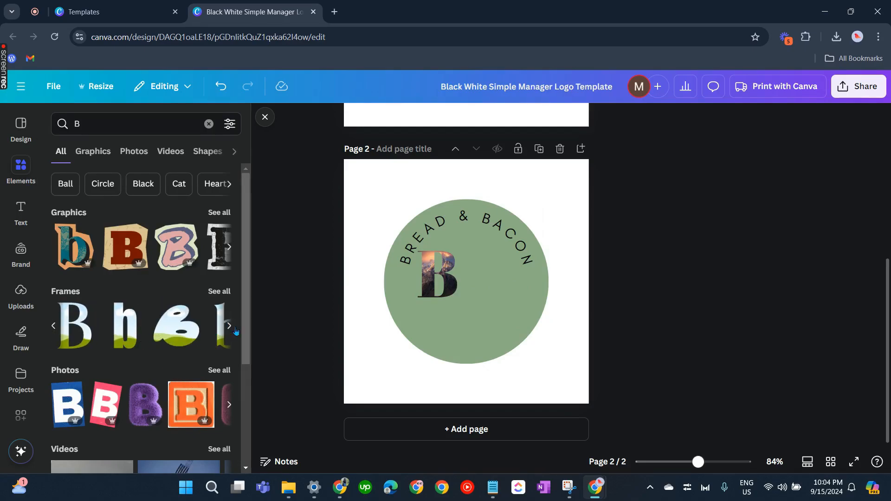
{"action": "left_click", "coordinate": [230, 327]}
{"action": "left_click", "coordinate": [53, 327]}
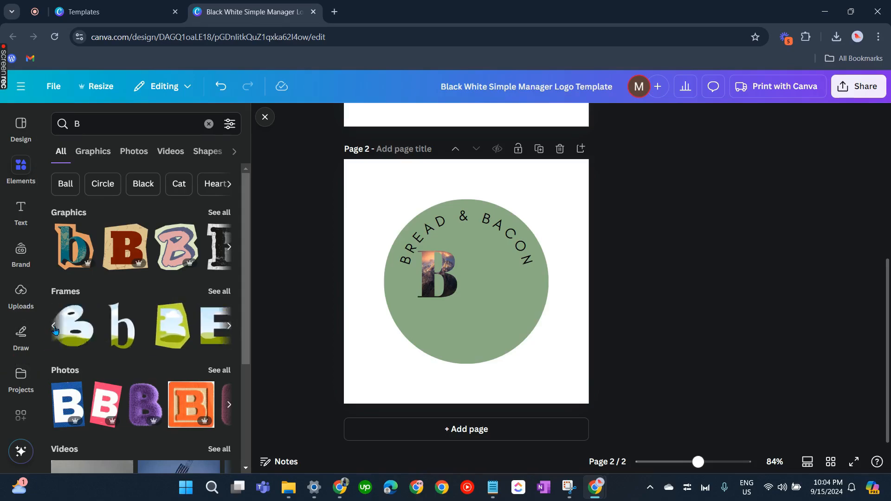
{"action": "left_click", "coordinate": [54, 328]}
{"action": "left_click", "coordinate": [72, 334]}
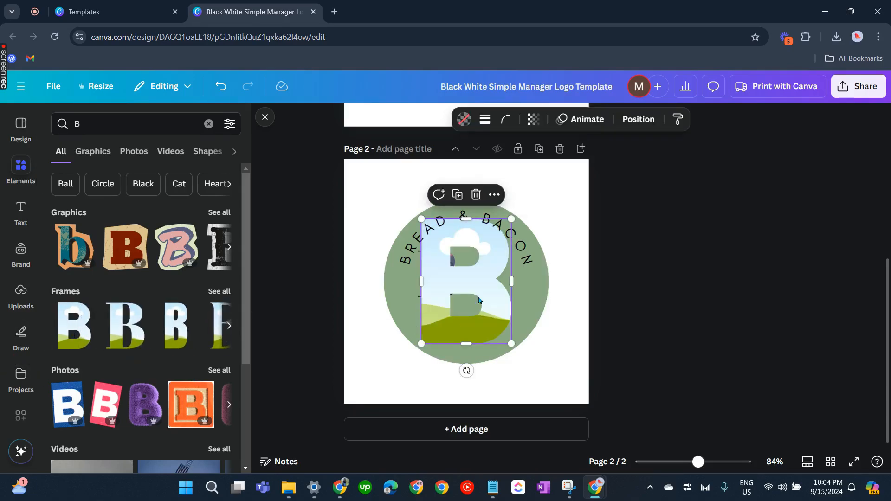
{"action": "left_click_drag", "start_coordinate": [511, 219], "coordinate": [504, 295]}
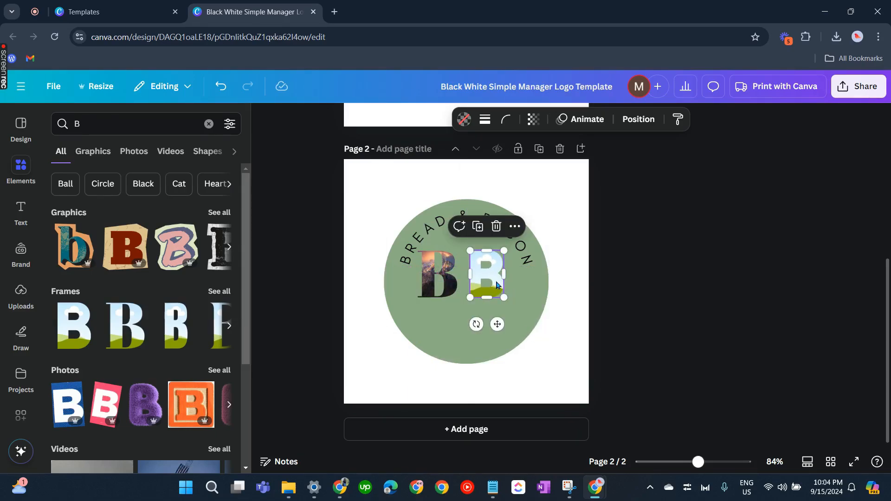
- Fill the second "B" frame with the uploaded photo of birds flying in a blue sky
{"action": "left_click", "coordinate": [21, 295]}
{"action": "scroll", "coordinate": [180, 420], "scroll_direction": "up", "scroll_amount": 7}
{"action": "scroll", "coordinate": [180, 420], "scroll_direction": "down", "scroll_amount": 7}
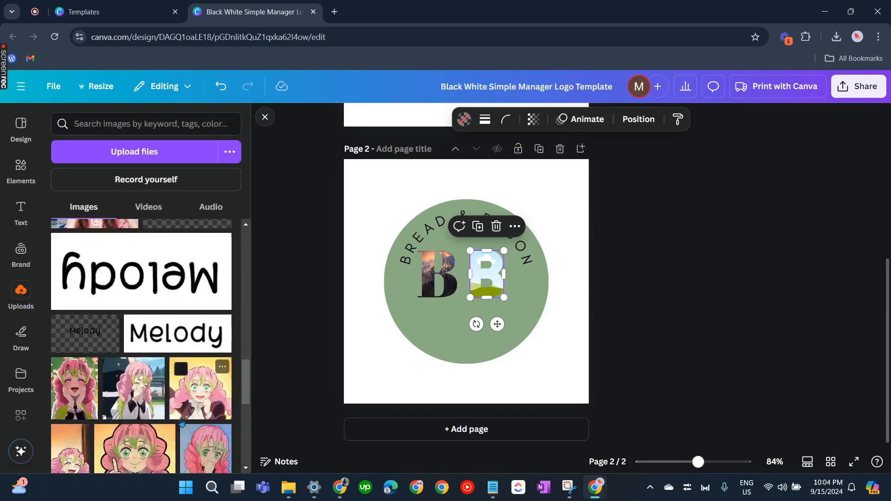
{"action": "left_click_drag", "start_coordinate": [191, 356], "coordinate": [490, 272]}
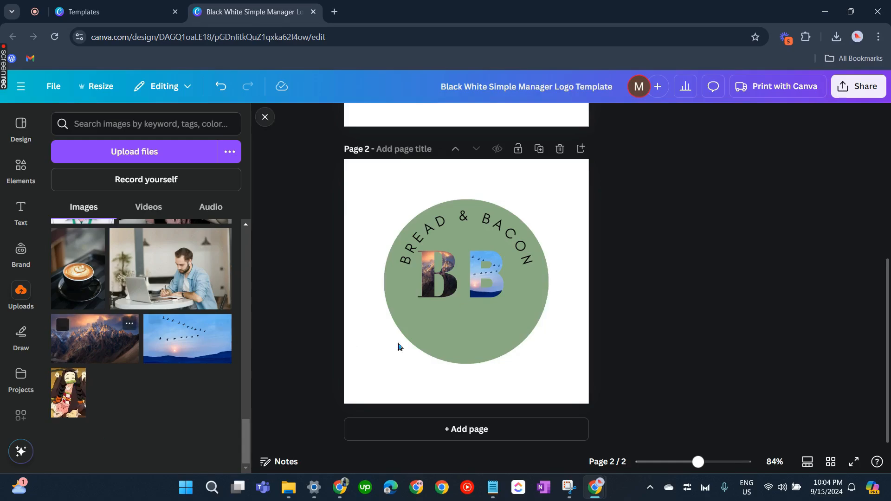
- Delete the bird photo together with the second "B" frame
{"action": "left_click", "coordinate": [506, 292]}
{"action": "left_click", "coordinate": [501, 292]}
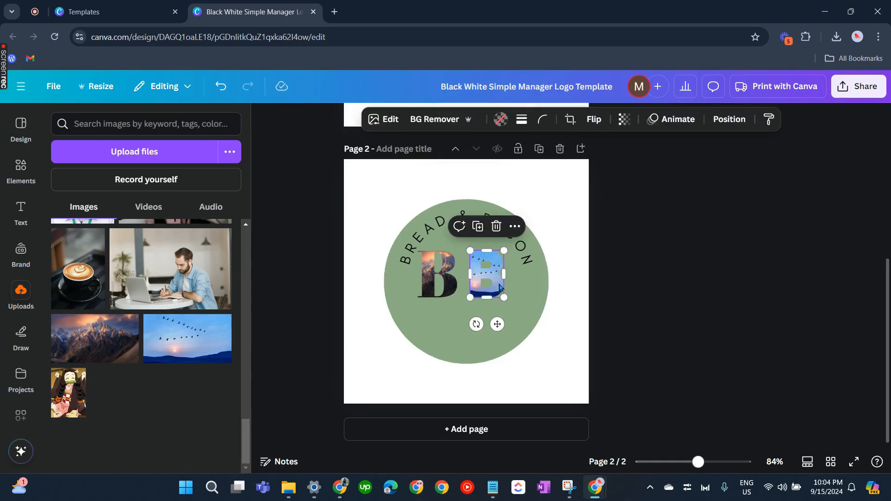
{"action": "key", "text": "Delete"}
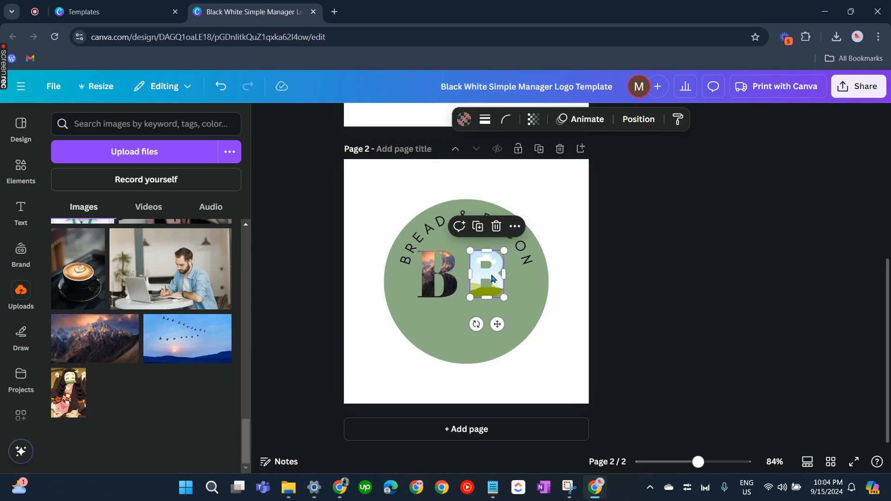
{"action": "left_click", "coordinate": [497, 226]}
- Duplicate the mountain-filled "B" and place the copy level with it in the circle's right half
{"action": "left_click", "coordinate": [437, 271]}
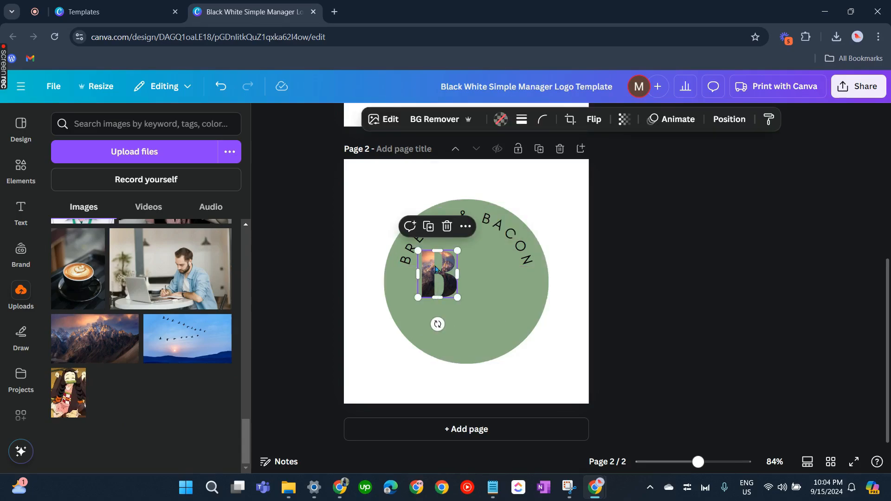
{"action": "left_click", "coordinate": [433, 229]}
{"action": "left_click_drag", "start_coordinate": [446, 279], "coordinate": [504, 278]}
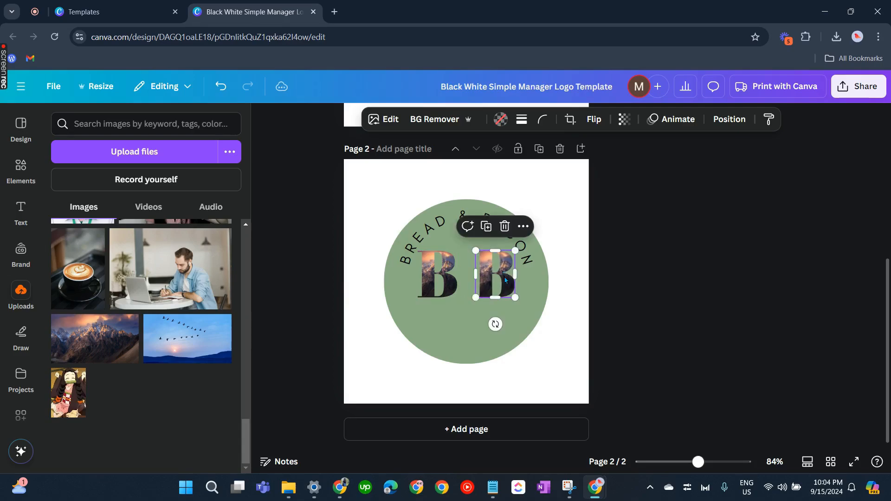
{"action": "left_click", "coordinate": [290, 252]}
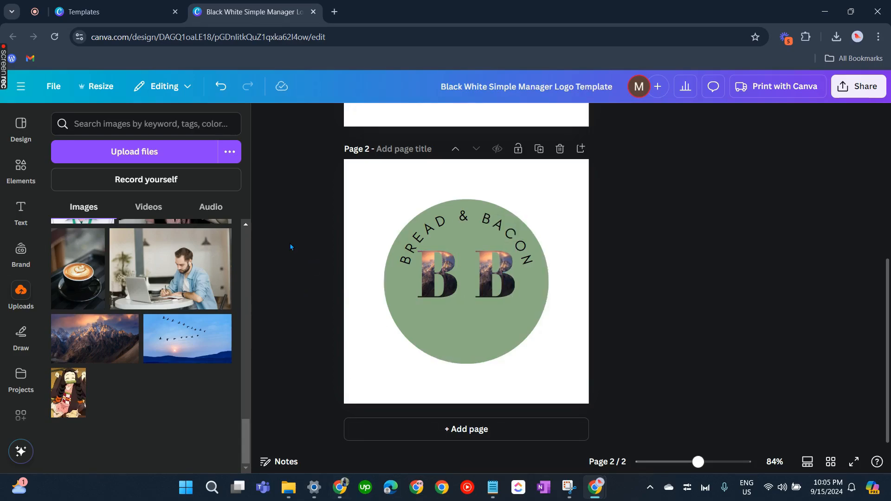
- Search the elements library for "and\"
{"action": "left_click", "coordinate": [29, 135]}
{"action": "left_click", "coordinate": [21, 170]}
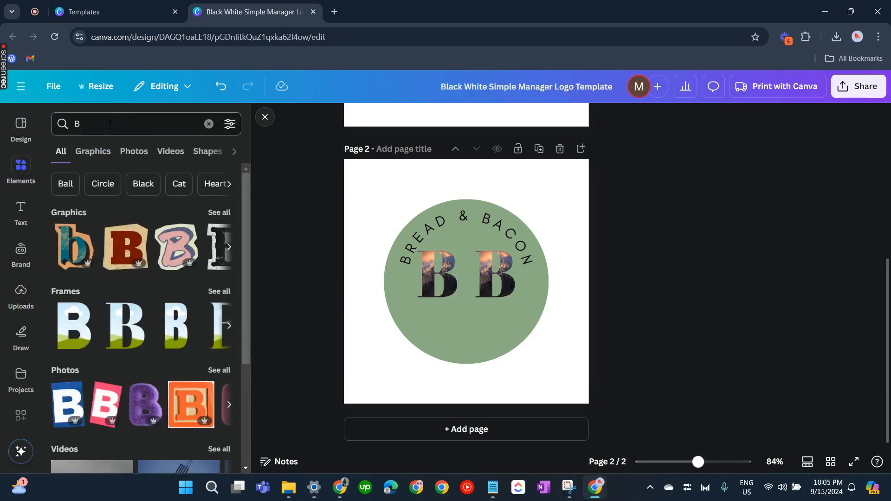
{"action": "left_click", "coordinate": [139, 124]}
{"action": "type", "text": "and"}
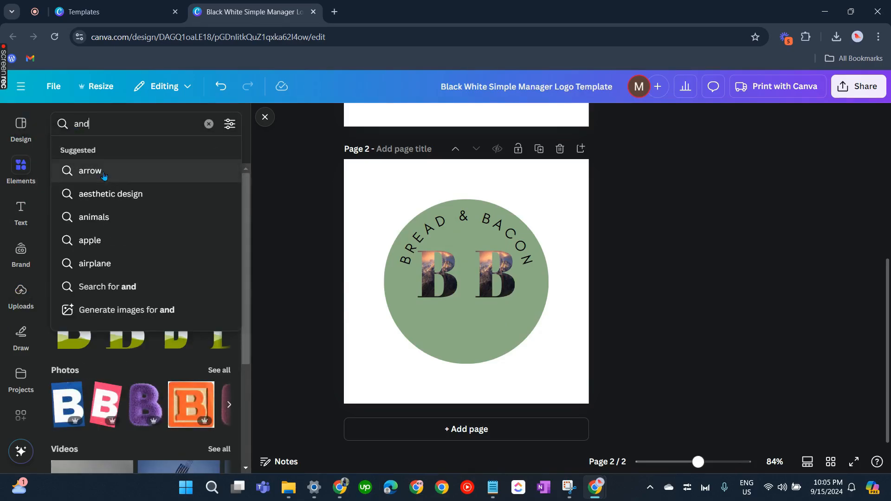
{"action": "type", "text": "\\"}
{"action": "key", "text": "Return"}
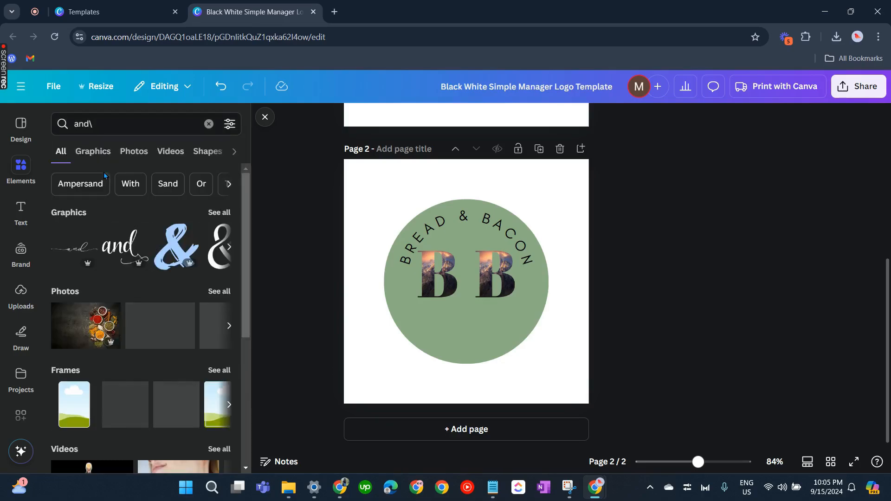
- Insert the thin handwritten "and" graphic, rotate it to about -35° and place it between the two "B" letters
{"action": "left_click", "coordinate": [74, 253]}
{"action": "left_click_drag", "start_coordinate": [477, 317], "coordinate": [536, 335]}
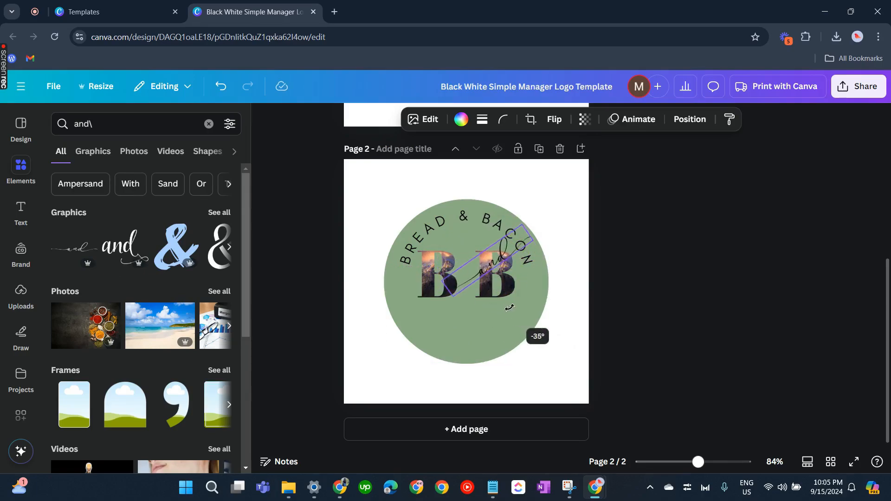
{"action": "left_click_drag", "start_coordinate": [497, 258], "coordinate": [473, 264]}
- Set the colour of the "and" graphic to the document green #8bac84
{"action": "left_click", "coordinate": [461, 119]}
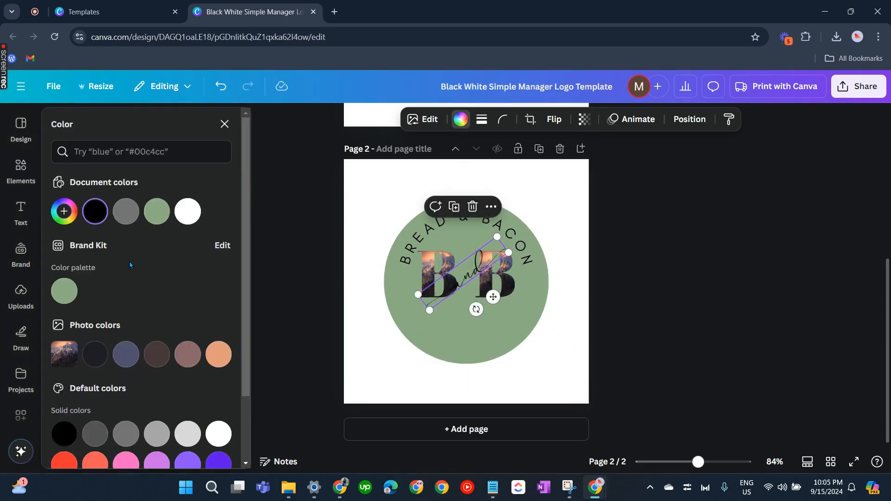
{"action": "left_click", "coordinate": [157, 212]}
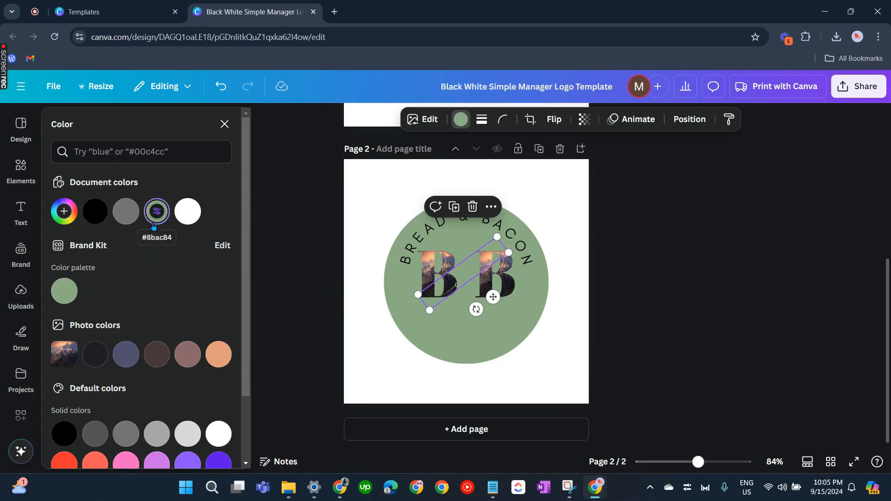
- Try the dark brown and mauve photo colours on the "and" graphic, finishing with the document white
{"action": "left_click", "coordinate": [188, 212]}
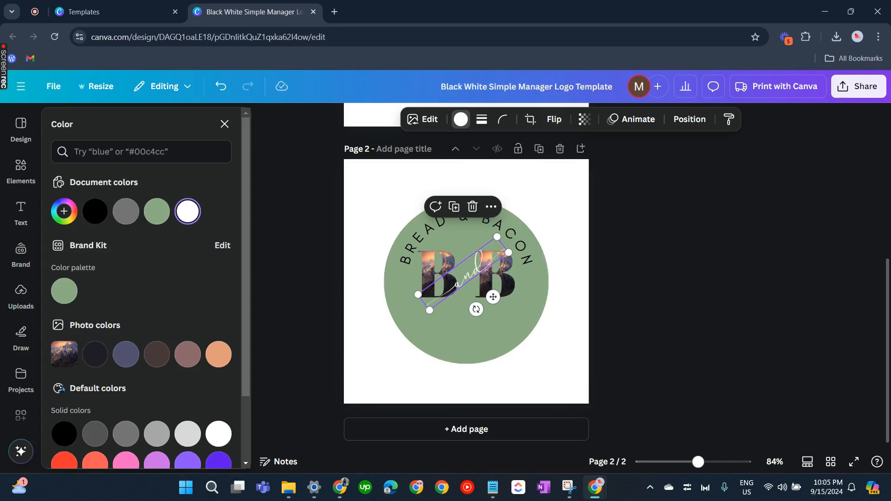
{"action": "left_click", "coordinate": [150, 357]}
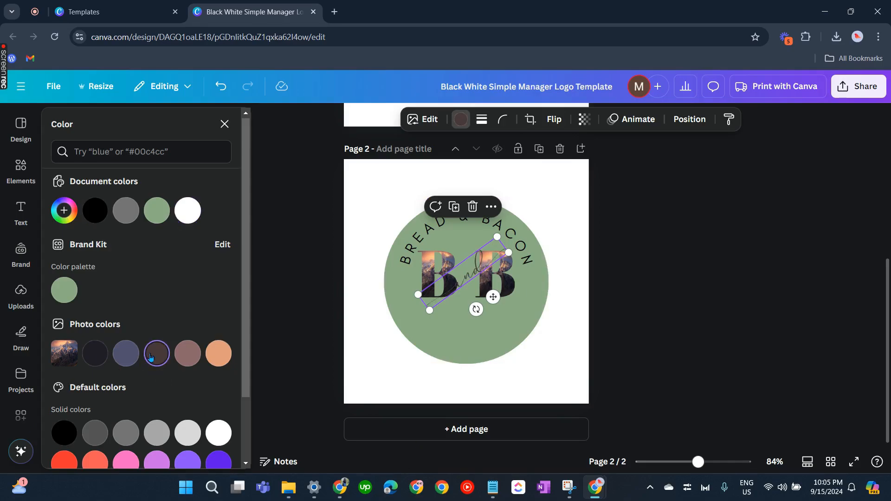
{"action": "left_click", "coordinate": [195, 355]}
{"action": "scroll", "coordinate": [162, 413], "scroll_direction": "down", "scroll_amount": 5}
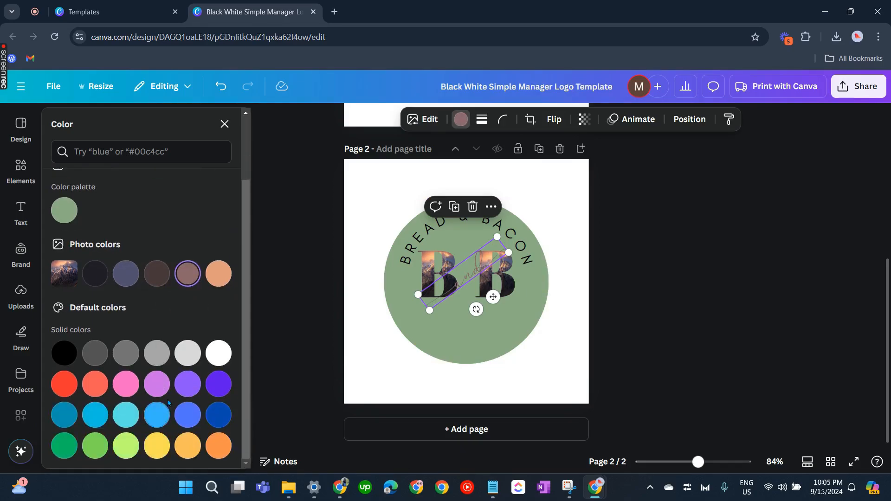
{"action": "scroll", "coordinate": [158, 382], "scroll_direction": "up", "scroll_amount": 5}
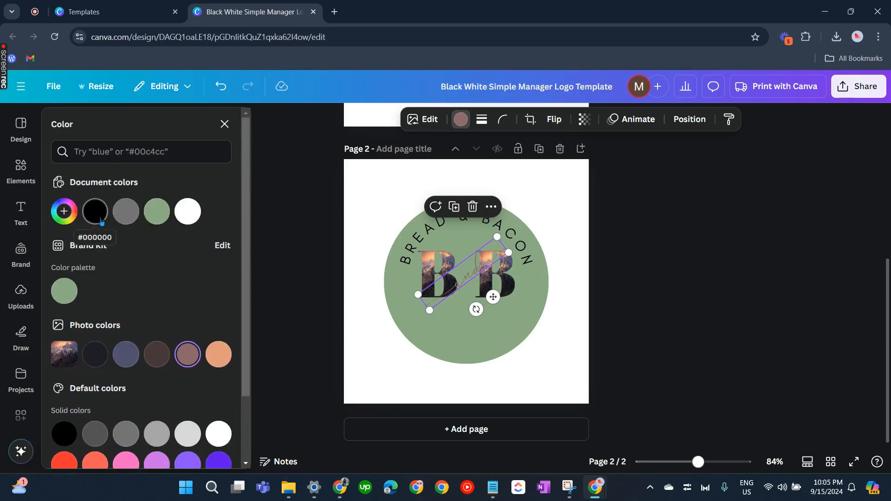
{"action": "left_click", "coordinate": [189, 217]}
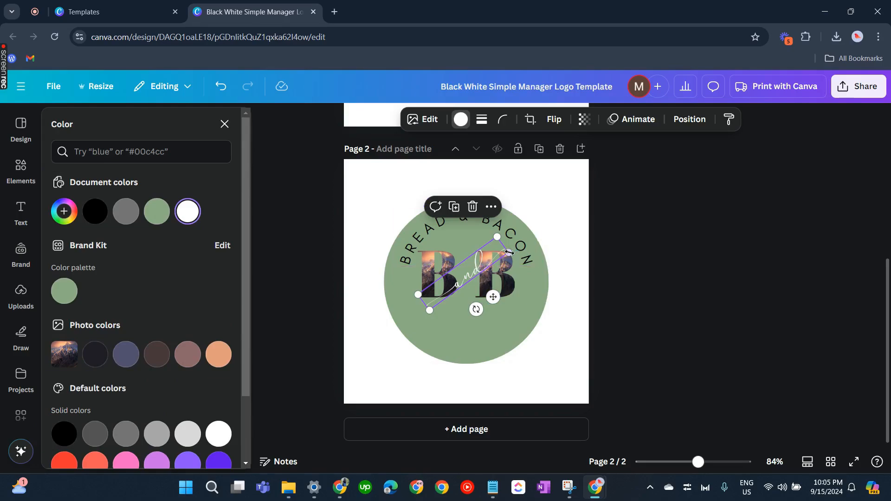
- Enlarge the handwritten "and" graphic and move it slightly down and left so it crosses both "B" letters diagonally
{"action": "left_click_drag", "start_coordinate": [509, 252], "coordinate": [554, 278]}
{"action": "left_click_drag", "start_coordinate": [493, 275], "coordinate": [473, 274]}
{"action": "left_click", "coordinate": [513, 291]}
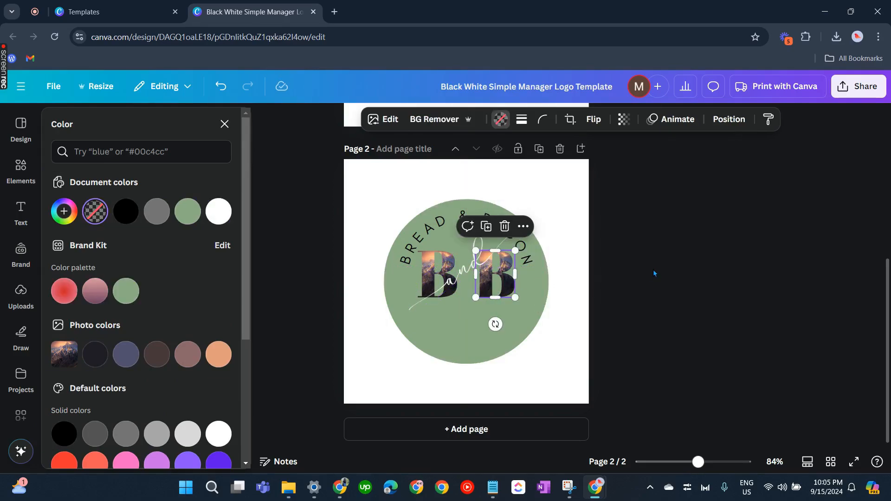
{"action": "left_click", "coordinate": [654, 272]}
{"action": "left_click", "coordinate": [742, 261]}
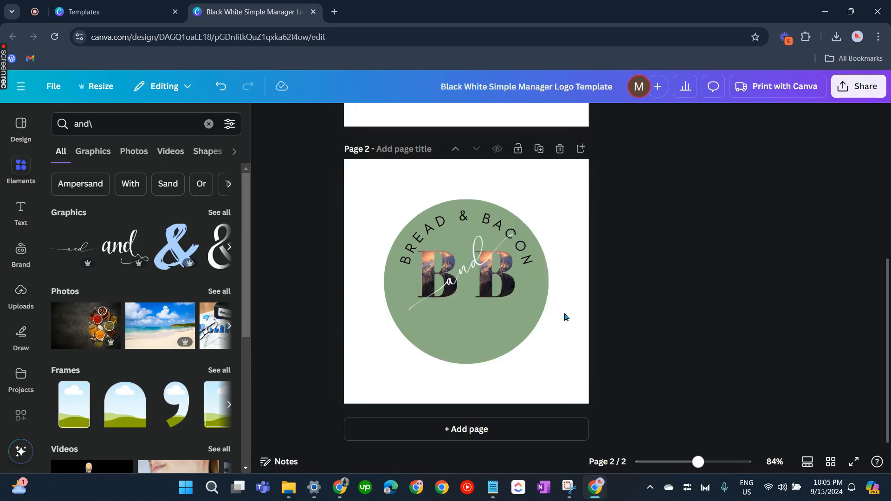
{"action": "left_click_drag", "start_coordinate": [459, 278], "coordinate": [444, 287]}
{"action": "left_click", "coordinate": [499, 288]}
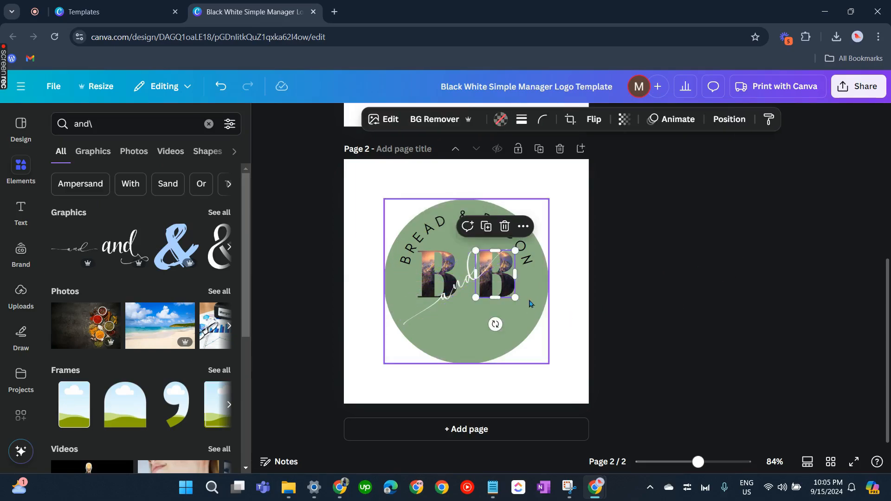
{"action": "left_click", "coordinate": [558, 306]}
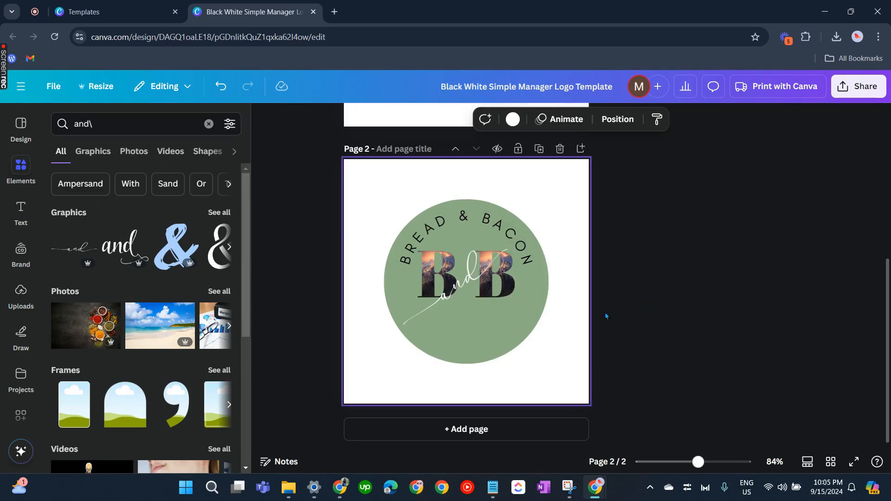
- Nudge the second "B" slightly right and reposition the "and" graphic between the two letters
{"action": "left_click", "coordinate": [506, 285]}
{"action": "left_click_drag", "start_coordinate": [508, 284], "coordinate": [507, 280]}
{"action": "left_click", "coordinate": [533, 296]}
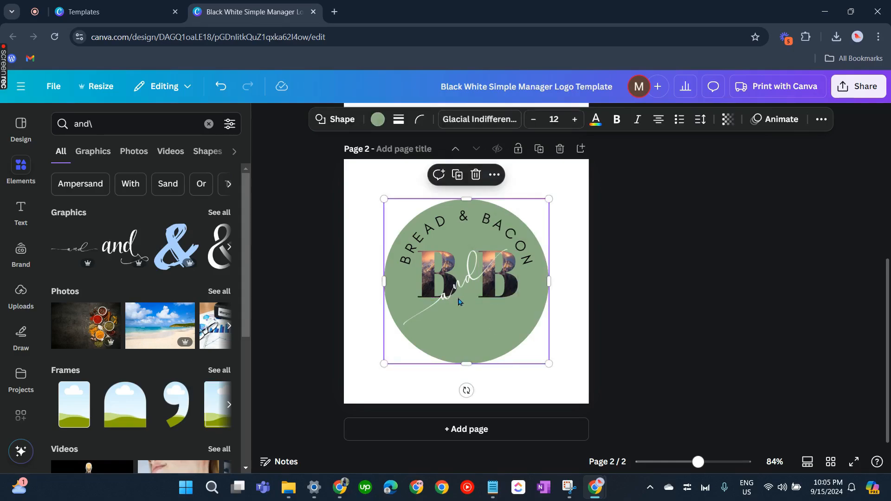
{"action": "left_click", "coordinate": [454, 292]}
{"action": "left_click", "coordinate": [455, 294]}
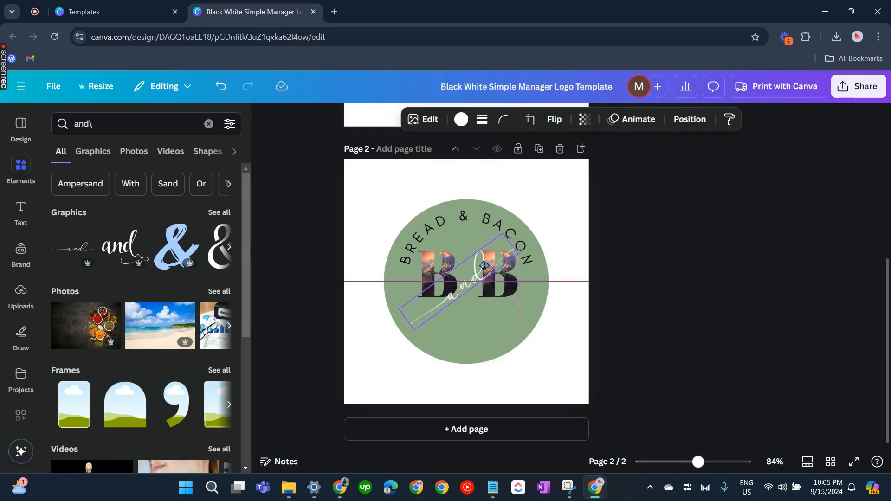
{"action": "left_click_drag", "start_coordinate": [453, 284], "coordinate": [449, 284]}
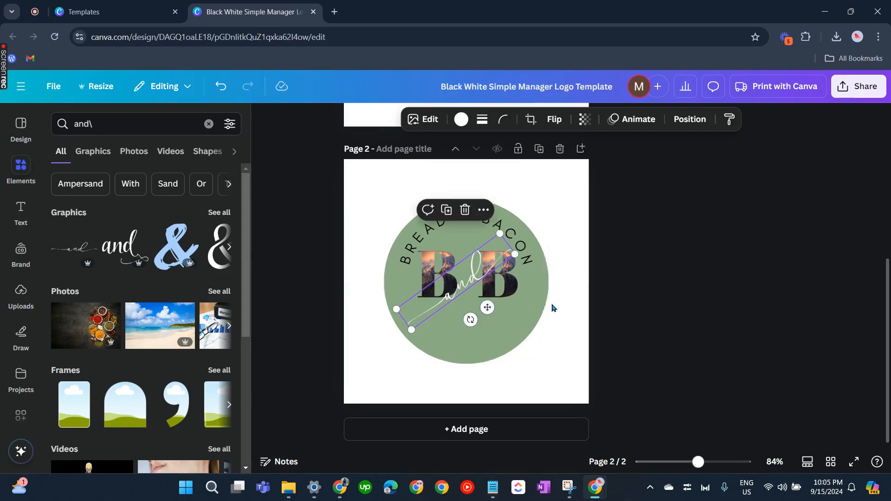
{"action": "left_click", "coordinate": [548, 298]}
{"action": "left_click", "coordinate": [769, 231]}
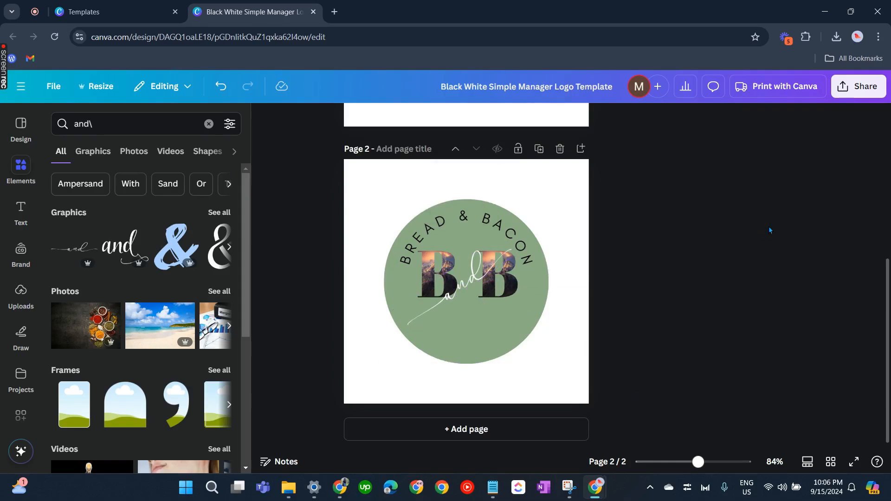
- Add a body text reading "EST. 2024" and place it below the second "B" inside the circle
{"action": "left_click", "coordinate": [31, 220]}
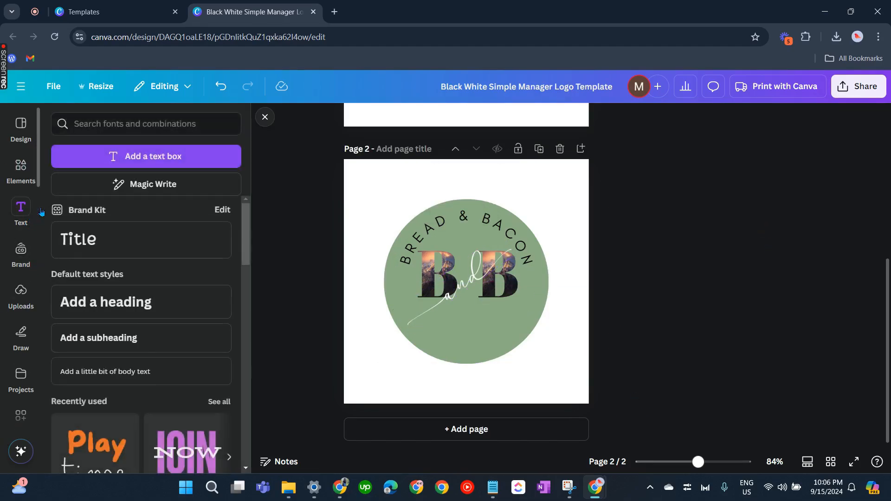
{"action": "left_click", "coordinate": [149, 371]}
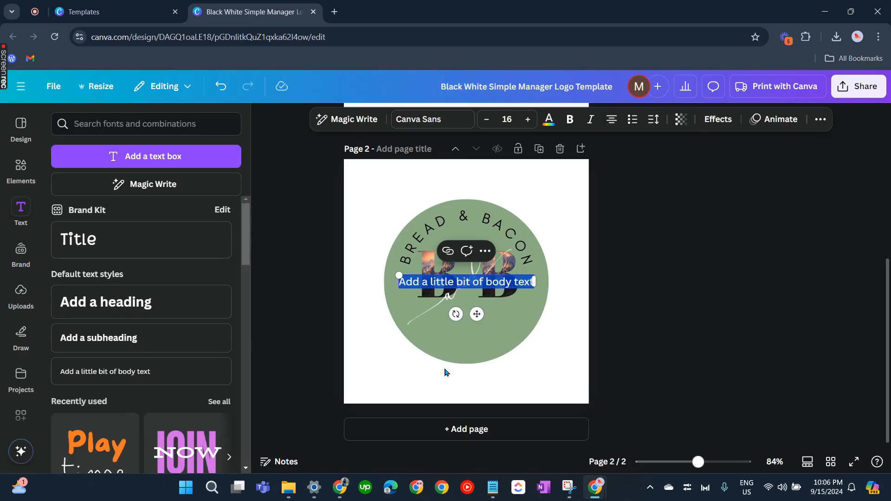
{"action": "type", "text": "e"}
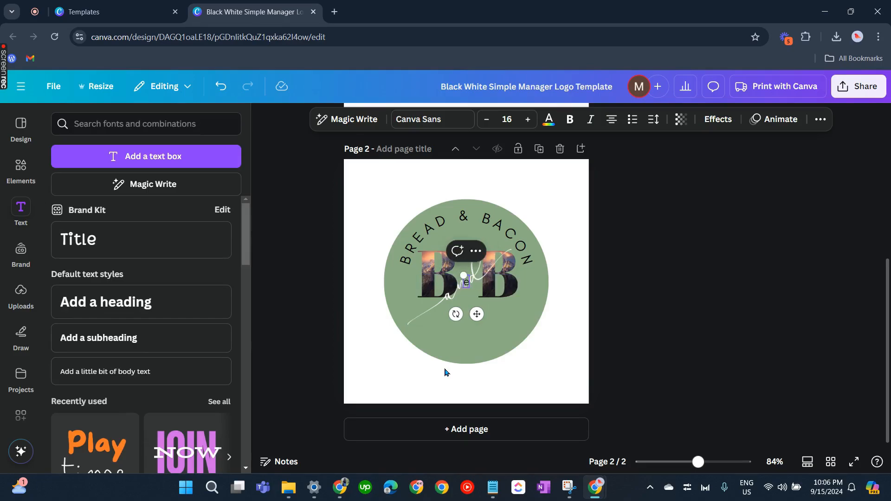
{"action": "type", "text": "EST/"}
{"action": "key", "text": "BackSpace"}
{"action": "type", "text": ". 2024"}
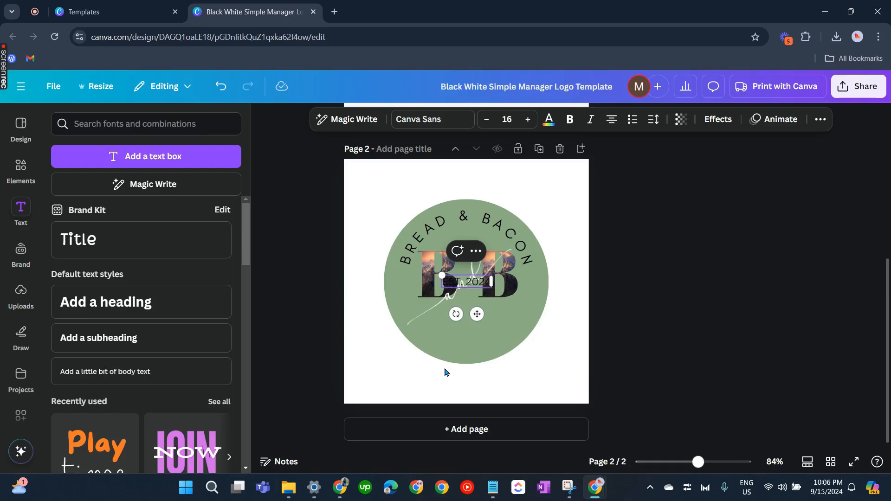
{"action": "left_click_drag", "start_coordinate": [478, 314], "coordinate": [491, 366]}
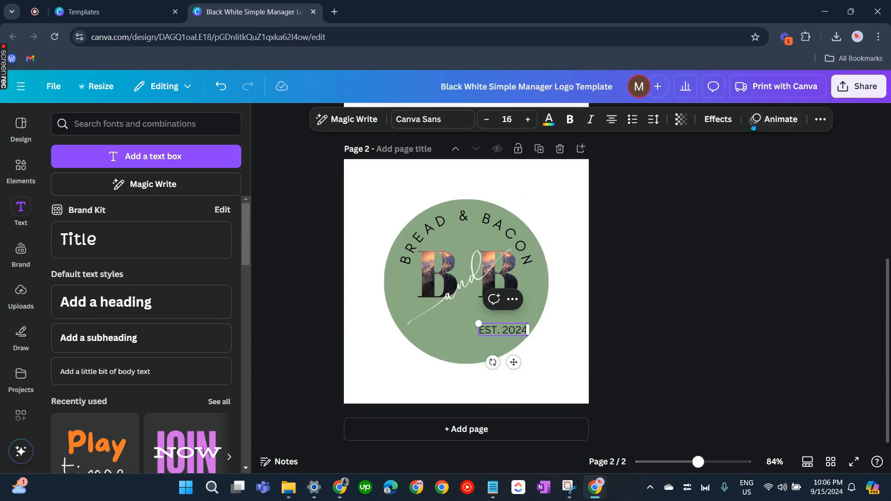
- Apply the Curve shape effect to the "EST. 2024" text with a curve value of -67
{"action": "left_click", "coordinate": [715, 122]}
{"action": "scroll", "coordinate": [135, 417], "scroll_direction": "down", "scroll_amount": 3}
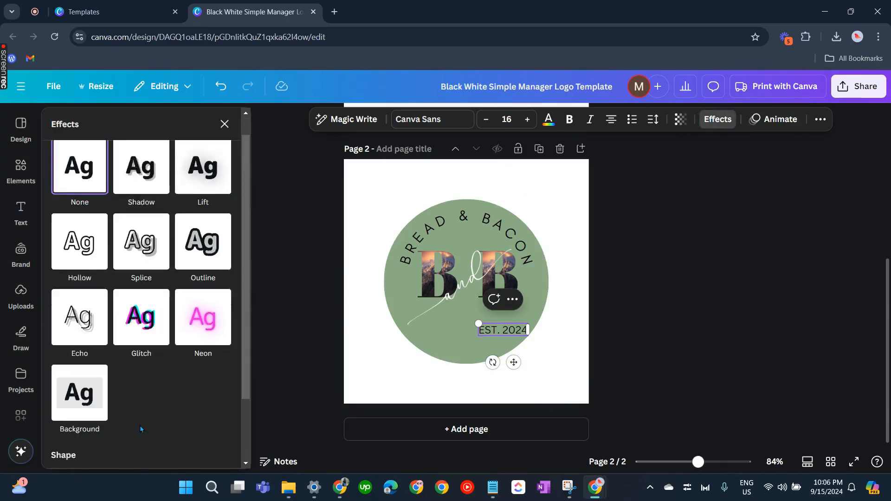
{"action": "left_click", "coordinate": [135, 441]}
{"action": "scroll", "coordinate": [149, 445], "scroll_direction": "down", "scroll_amount": 1}
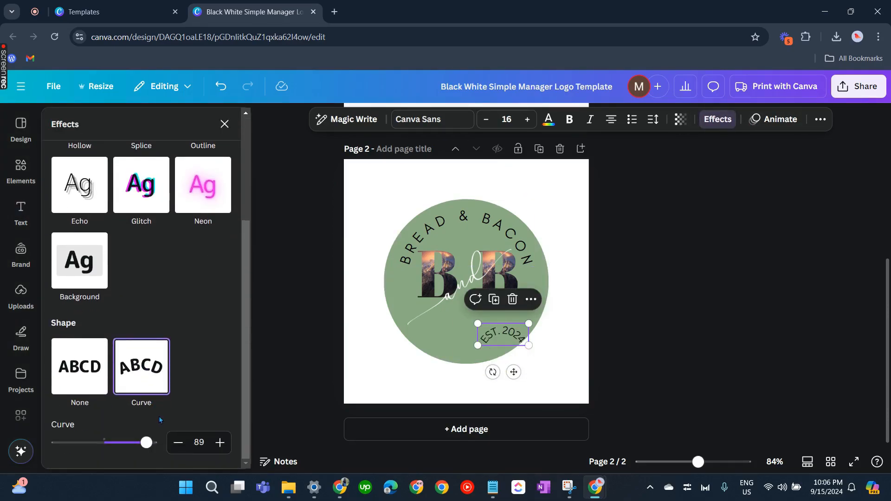
{"action": "left_click_drag", "start_coordinate": [146, 443], "coordinate": [72, 431]}
- Shrink the "EST. 2024" text, flatten its curve and fit it at an upward slant along the circle's lower-right edge
{"action": "left_click", "coordinate": [487, 121]}
{"action": "left_click", "coordinate": [487, 121]}
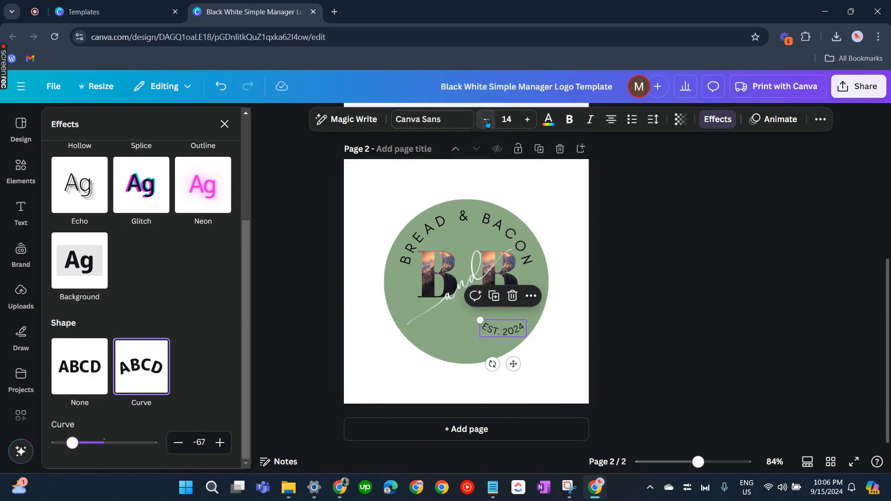
{"action": "left_click", "coordinate": [487, 120]}
{"action": "left_click", "coordinate": [487, 120]}
{"action": "mouse_move", "coordinate": [514, 364]}
{"action": "left_mouse_down"}
{"action": "mouse_move", "coordinate": [521, 369]}
{"action": "mouse_move", "coordinate": [511, 376]}
{"action": "mouse_move", "coordinate": [489, 374]}
{"action": "mouse_move", "coordinate": [527, 368]}
{"action": "left_mouse_up"}
{"action": "left_click_drag", "start_coordinate": [72, 443], "coordinate": [95, 447]}
{"action": "left_click", "coordinate": [669, 333]}
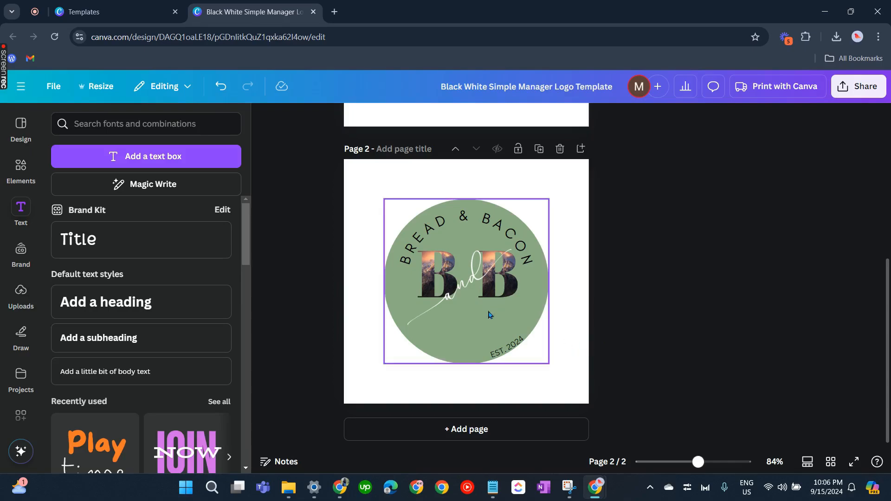
- Lock only the position of the curved "BREAD & BACON" text
{"action": "left_click", "coordinate": [532, 308]}
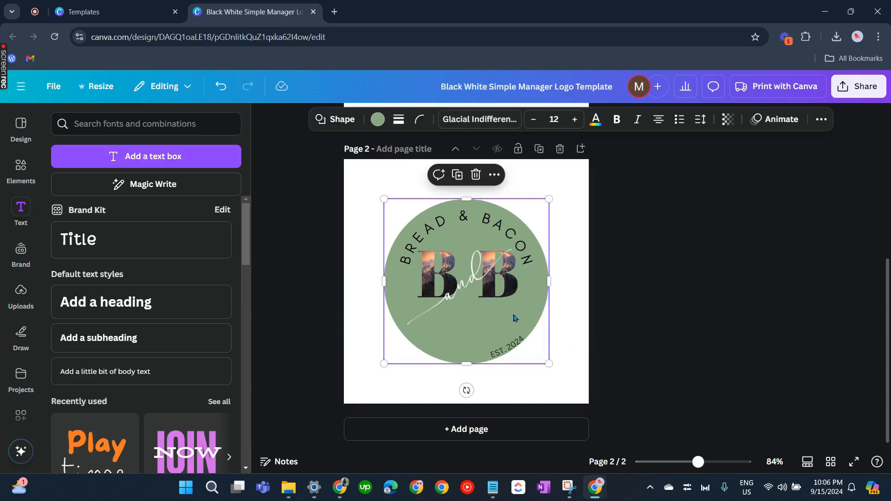
{"action": "left_click", "coordinate": [536, 208]}
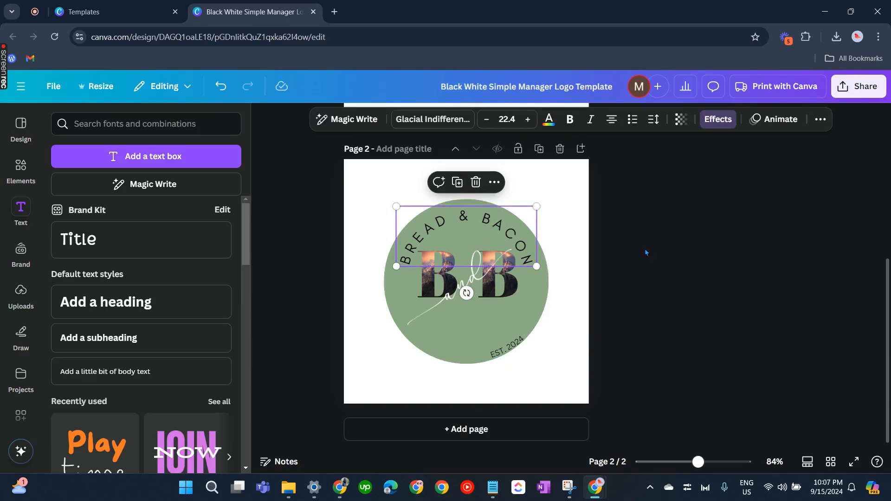
{"action": "left_click", "coordinate": [628, 246]}
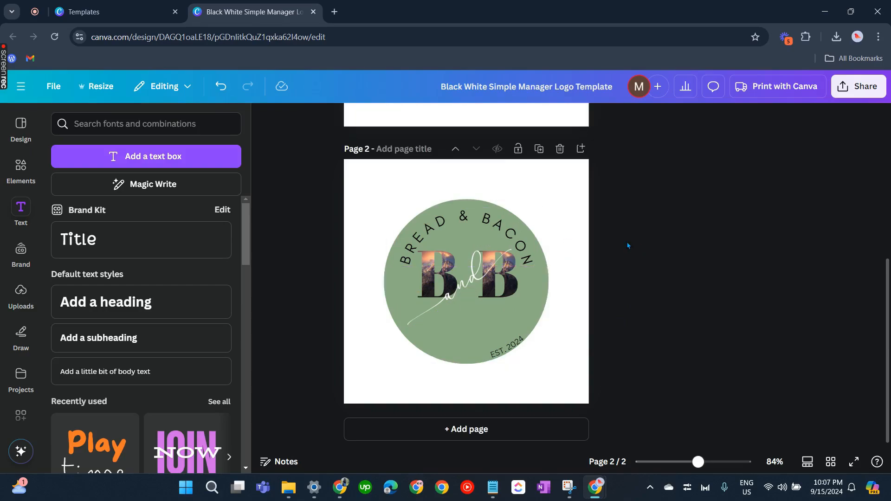
{"action": "left_click", "coordinate": [497, 223]}
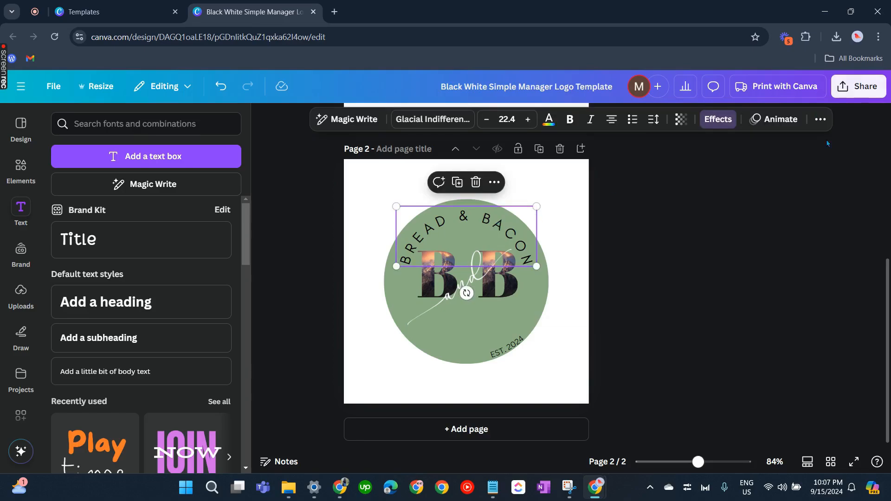
{"action": "right_click", "coordinate": [481, 242]}
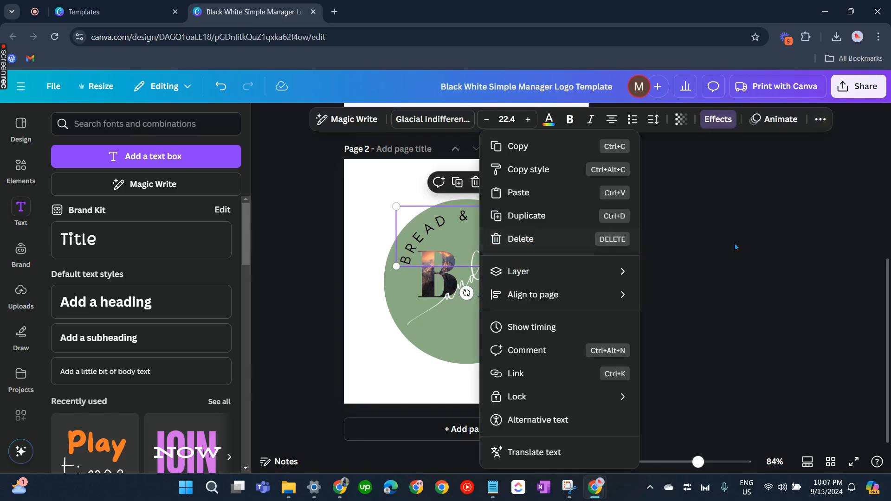
{"action": "left_click", "coordinate": [493, 225]}
{"action": "right_click", "coordinate": [493, 225]}
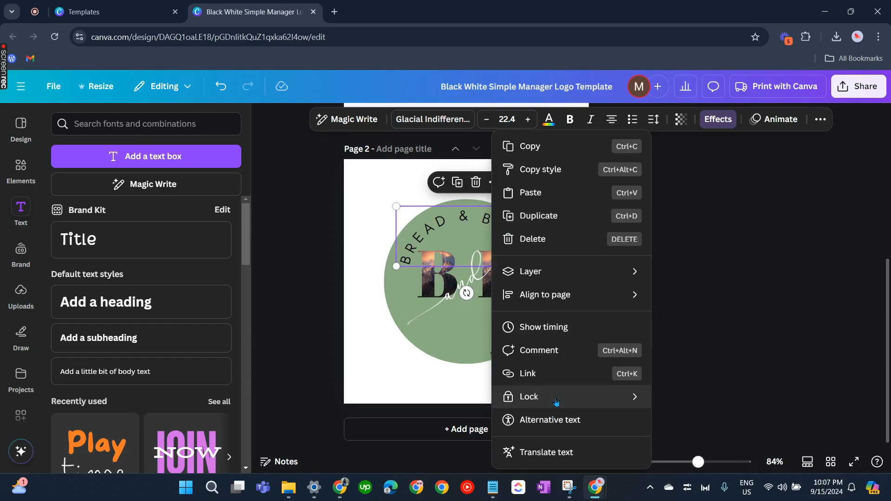
{"action": "mouse_move", "coordinate": [571, 403]}
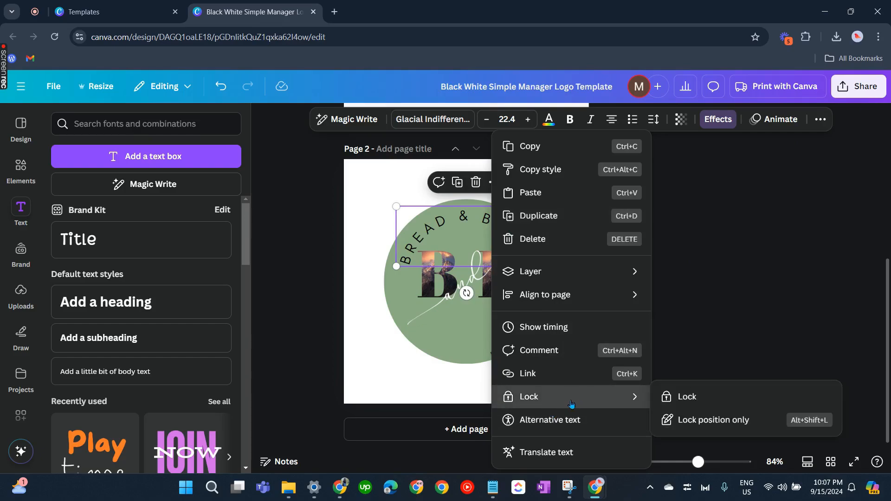
{"action": "left_click", "coordinate": [719, 421]}
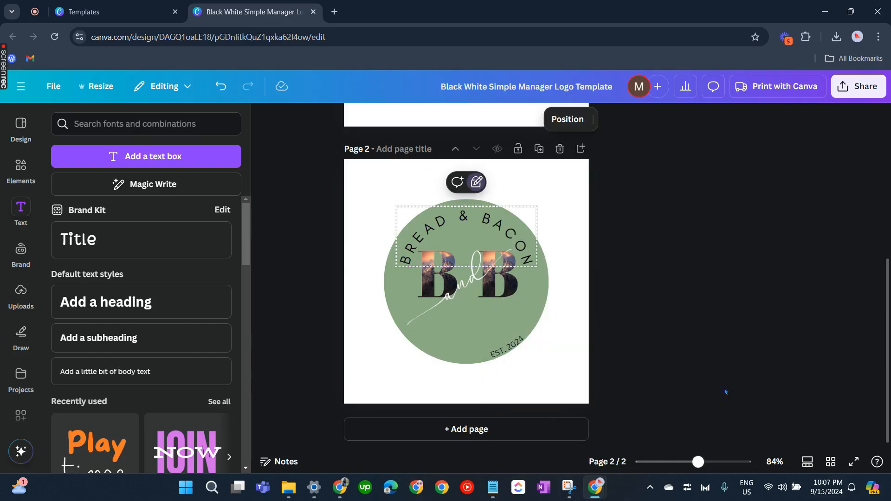
{"action": "left_click", "coordinate": [700, 262]}
- Undo the accidental move of the green circle and lock only the circle's position
{"action": "left_click_drag", "start_coordinate": [519, 304], "coordinate": [426, 305]}
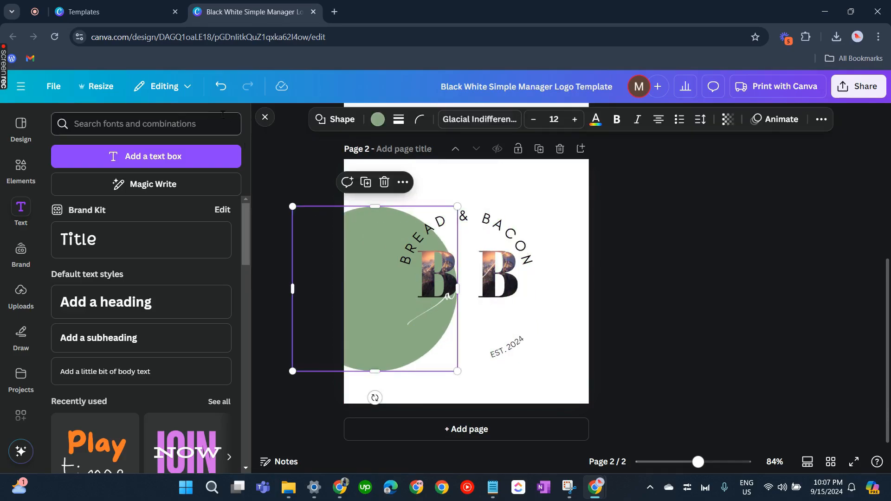
{"action": "left_click", "coordinate": [223, 91]}
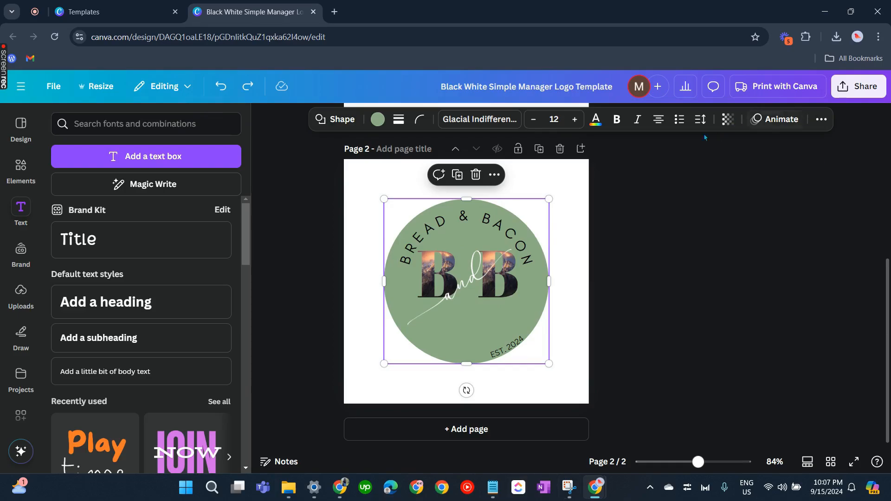
{"action": "right_click", "coordinate": [529, 318]}
{"action": "mouse_move", "coordinate": [668, 397]}
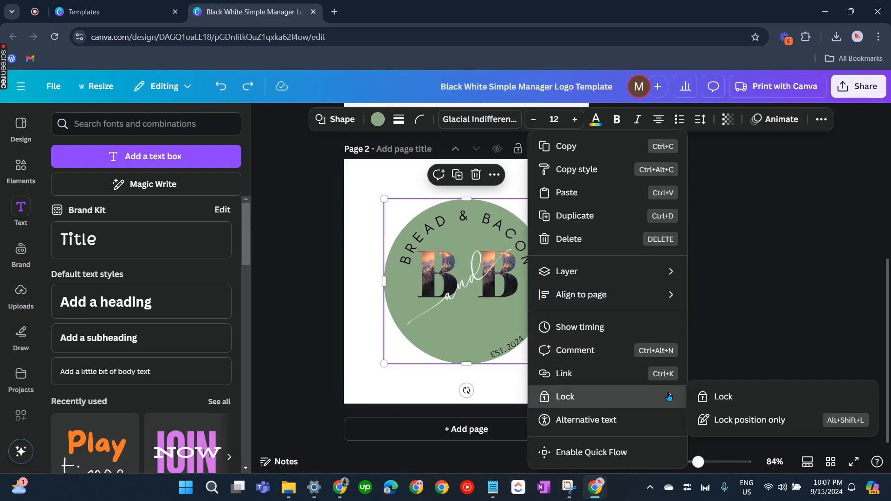
{"action": "left_click", "coordinate": [737, 419]}
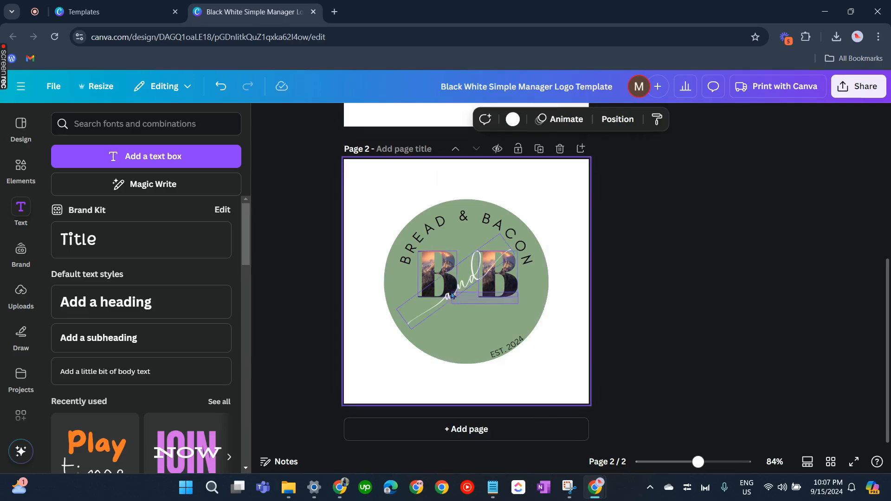
- Move both "B" letters and the "and" graphic together slightly down within the circle
{"action": "left_click", "coordinate": [429, 280]}
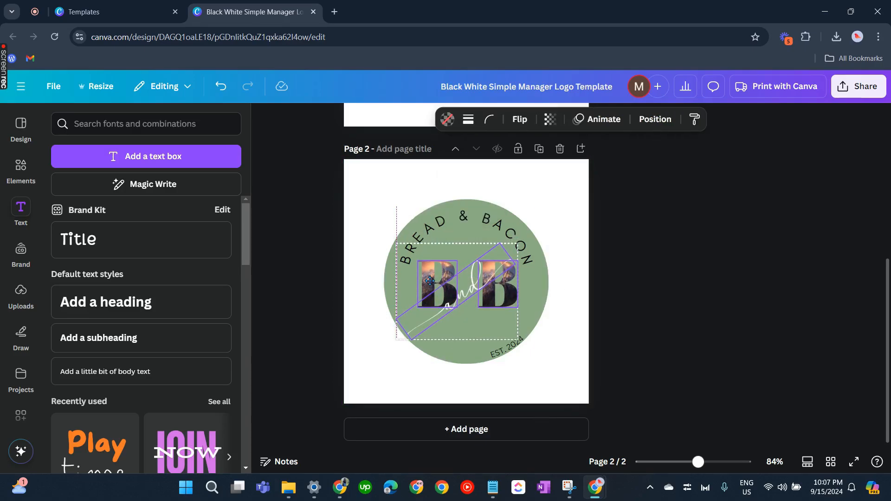
{"action": "left_click_drag", "start_coordinate": [429, 281], "coordinate": [429, 282]}
{"action": "left_click", "coordinate": [756, 294]}
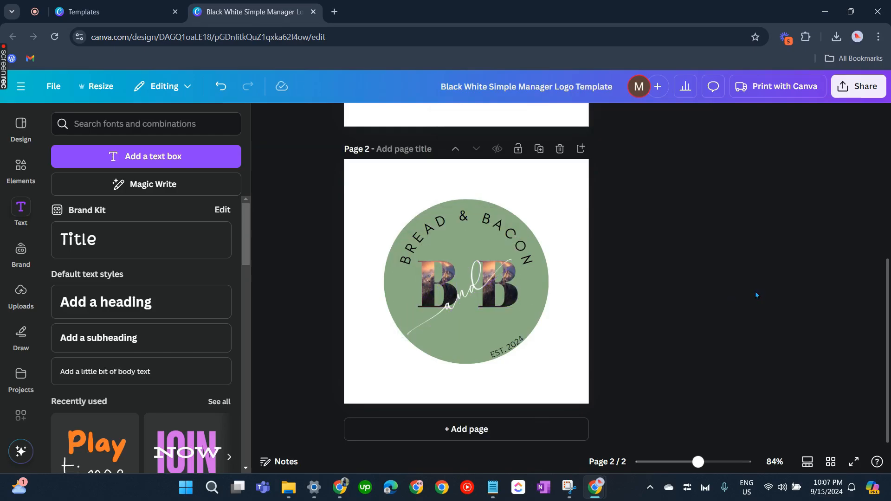